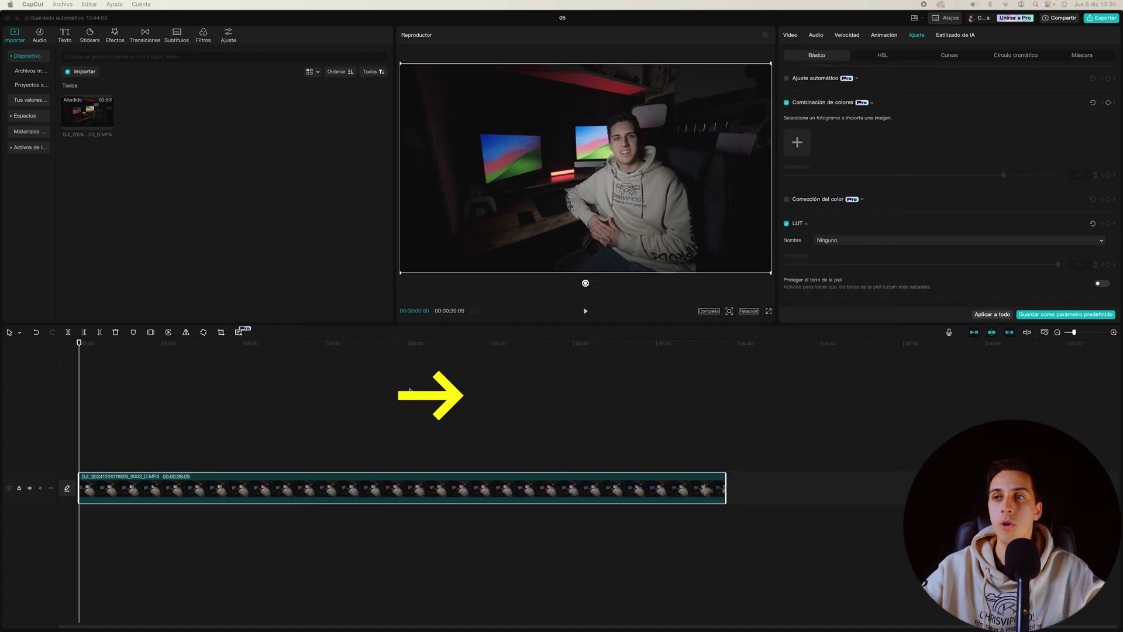
Step: Choose Rec. 709 SDR as the colour space in the project settings and save them
{"action": "left_click", "coordinate": [411, 385]}
{"action": "left_click", "coordinate": [316, 378]}
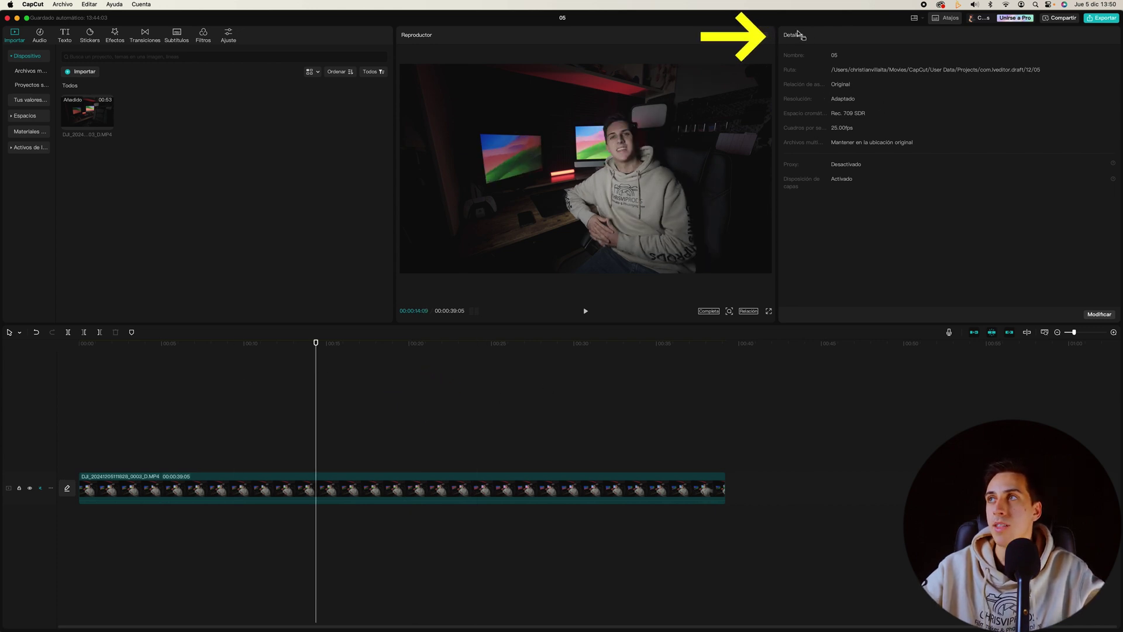
{"action": "left_click", "coordinate": [1093, 316]}
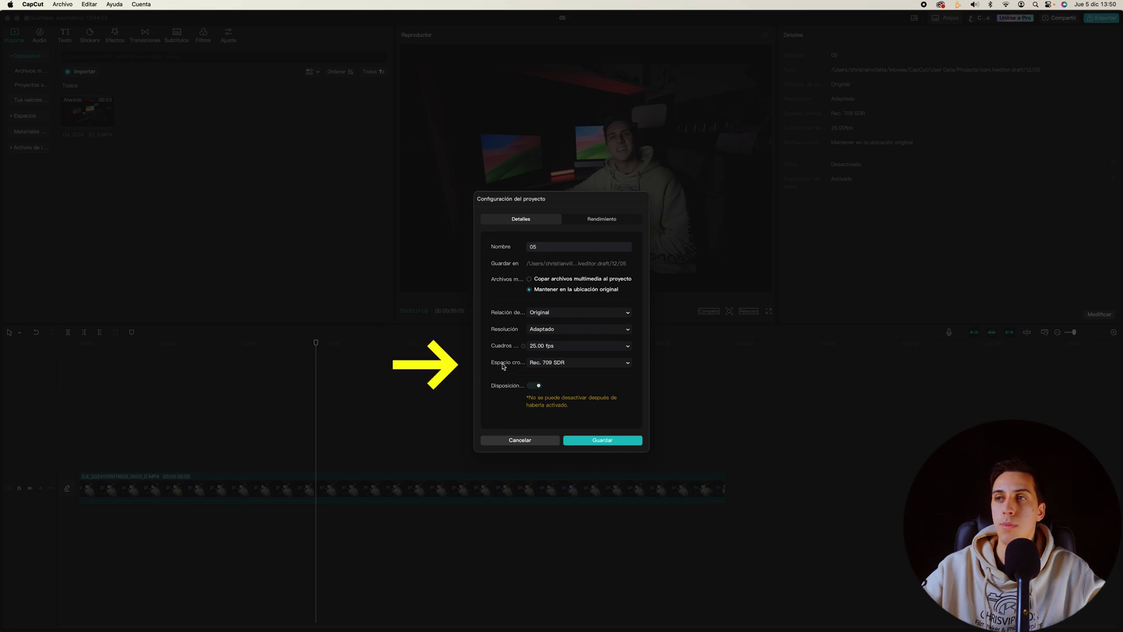
{"action": "left_click", "coordinate": [545, 364]}
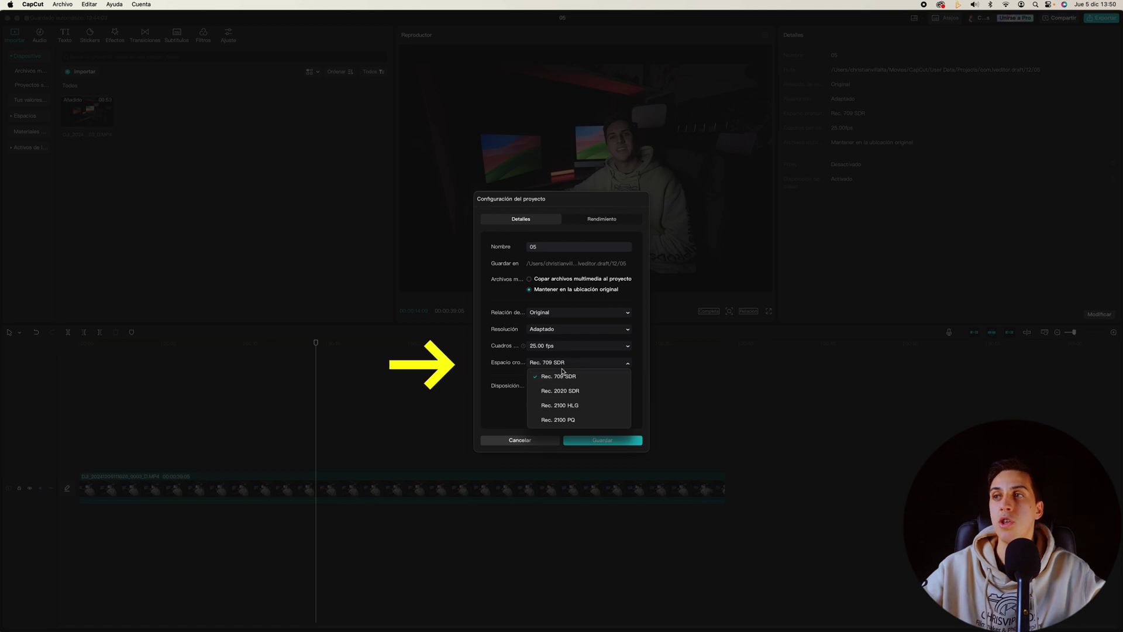
{"action": "left_click", "coordinate": [561, 369]}
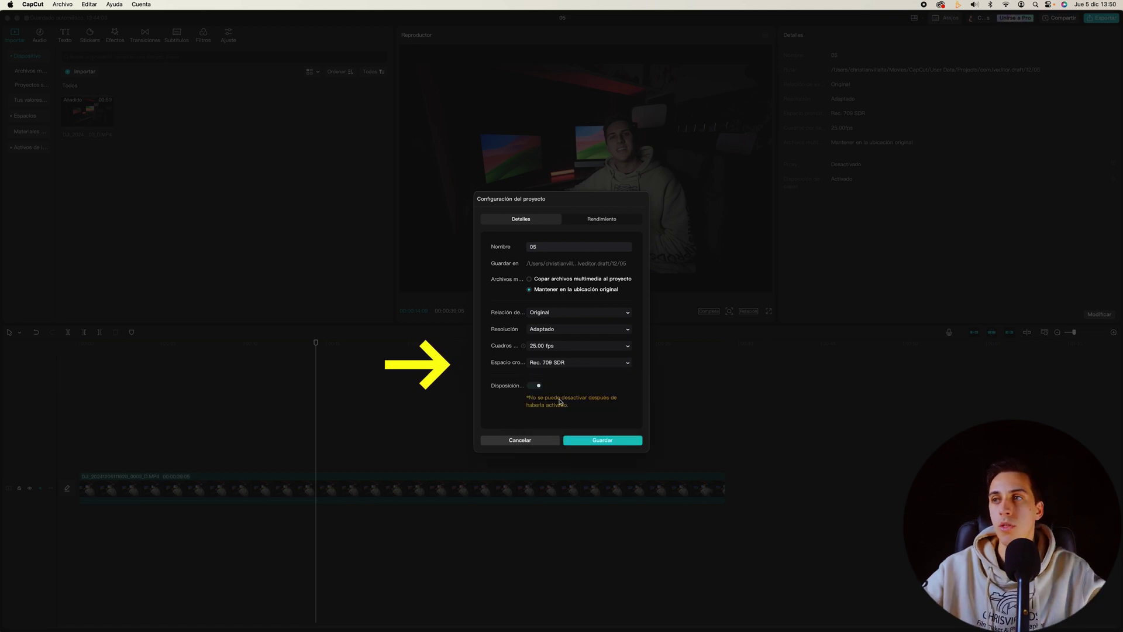
{"action": "left_click", "coordinate": [598, 440]}
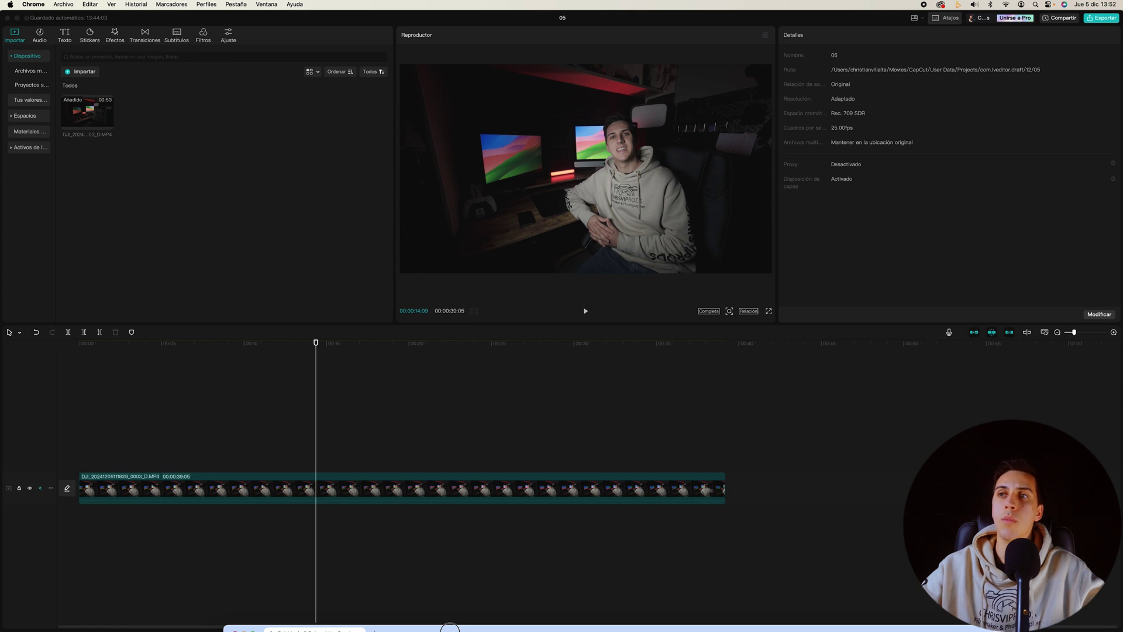
Step: Switch to Chrome and open DJI's download page for the OSMO Action 4 D-Log M to Rec.709 vivid LUT
{"action": "left_click", "coordinate": [450, 629]}
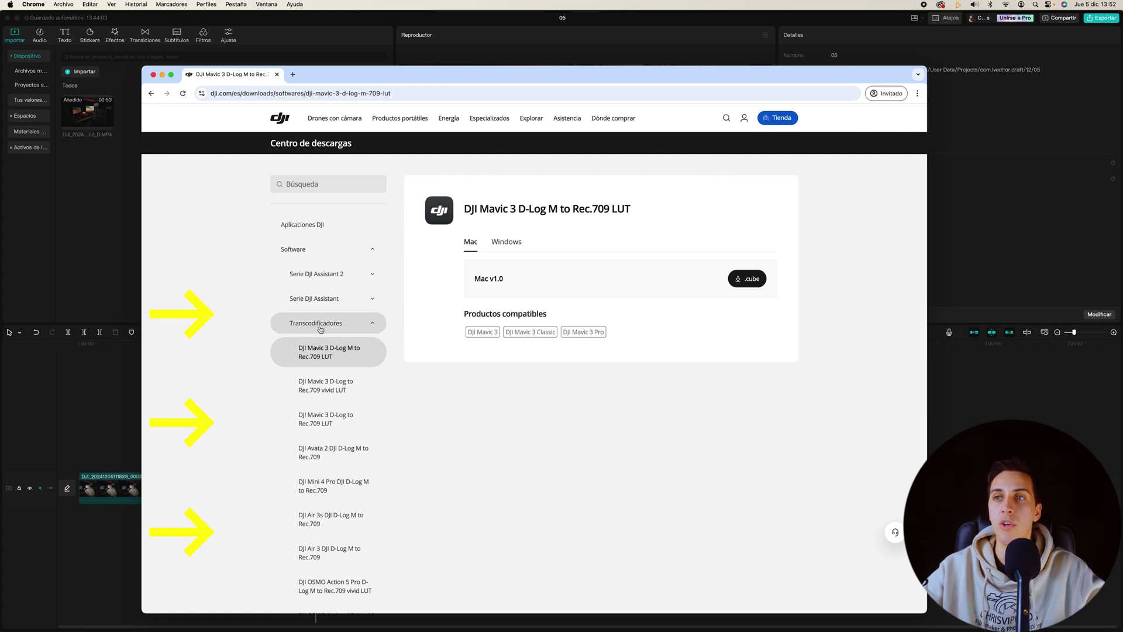
{"action": "scroll", "coordinate": [328, 347], "scroll_direction": "down", "scroll_amount": 1}
{"action": "scroll", "coordinate": [328, 346], "scroll_direction": "down", "scroll_amount": 5}
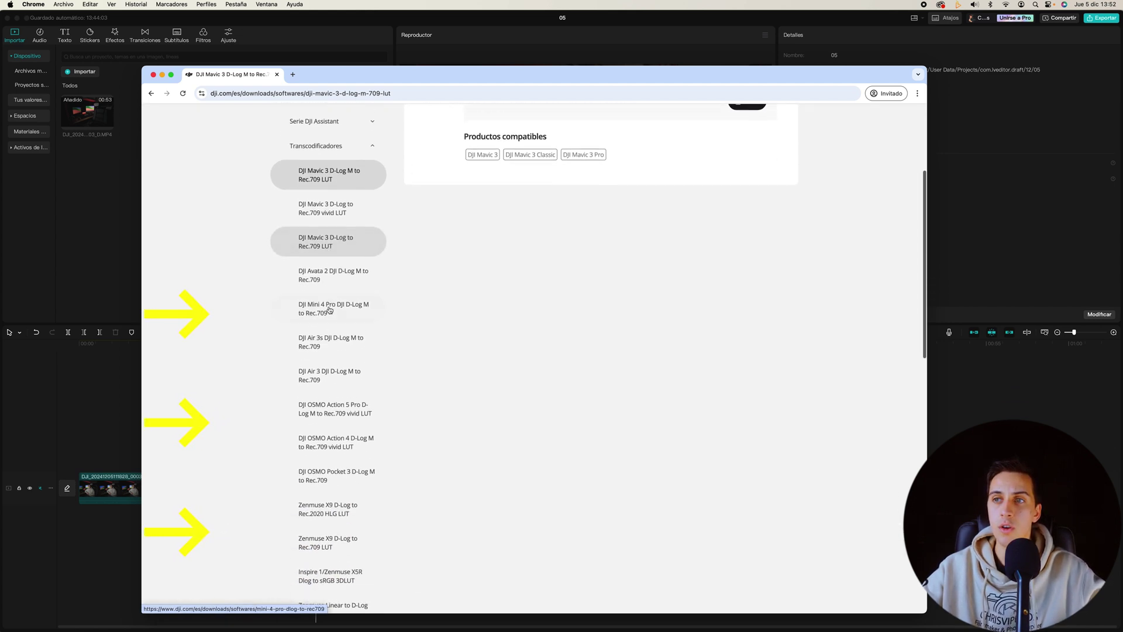
{"action": "scroll", "coordinate": [338, 397], "scroll_direction": "down", "scroll_amount": 1}
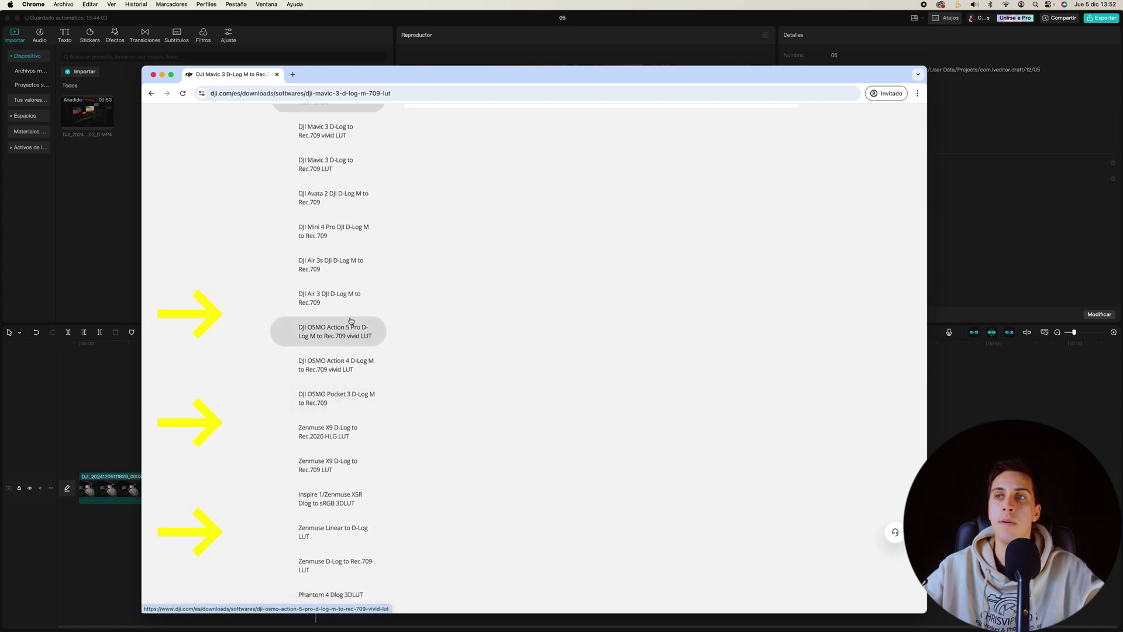
{"action": "scroll", "coordinate": [351, 286], "scroll_direction": "up", "scroll_amount": 4}
{"action": "scroll", "coordinate": [318, 293], "scroll_direction": "down", "scroll_amount": 2}
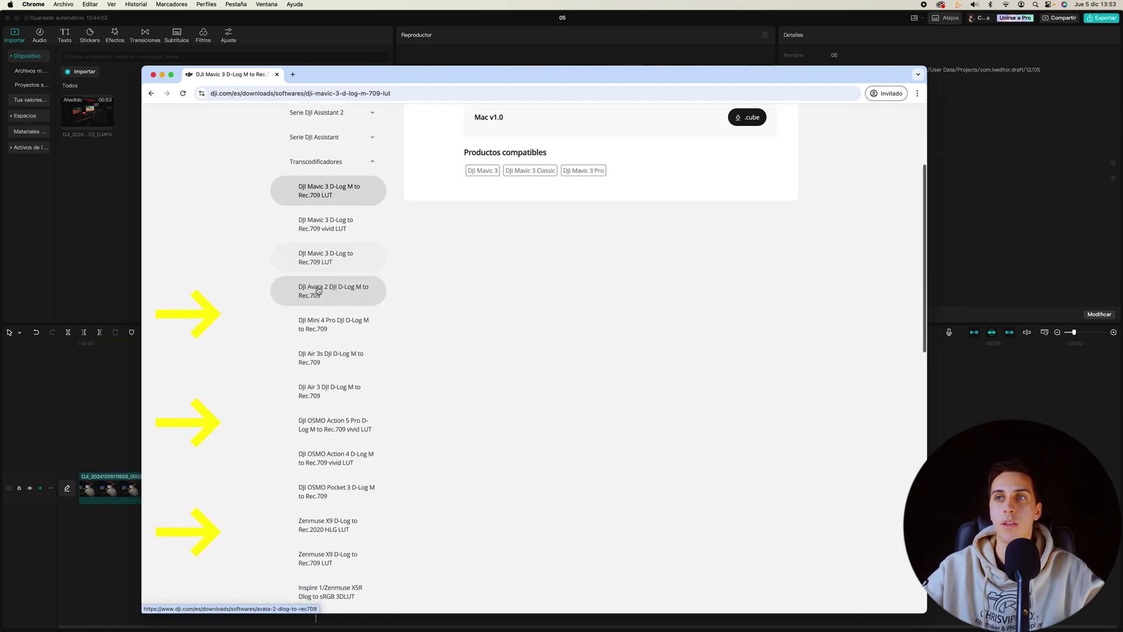
{"action": "scroll", "coordinate": [327, 275], "scroll_direction": "down", "scroll_amount": 1}
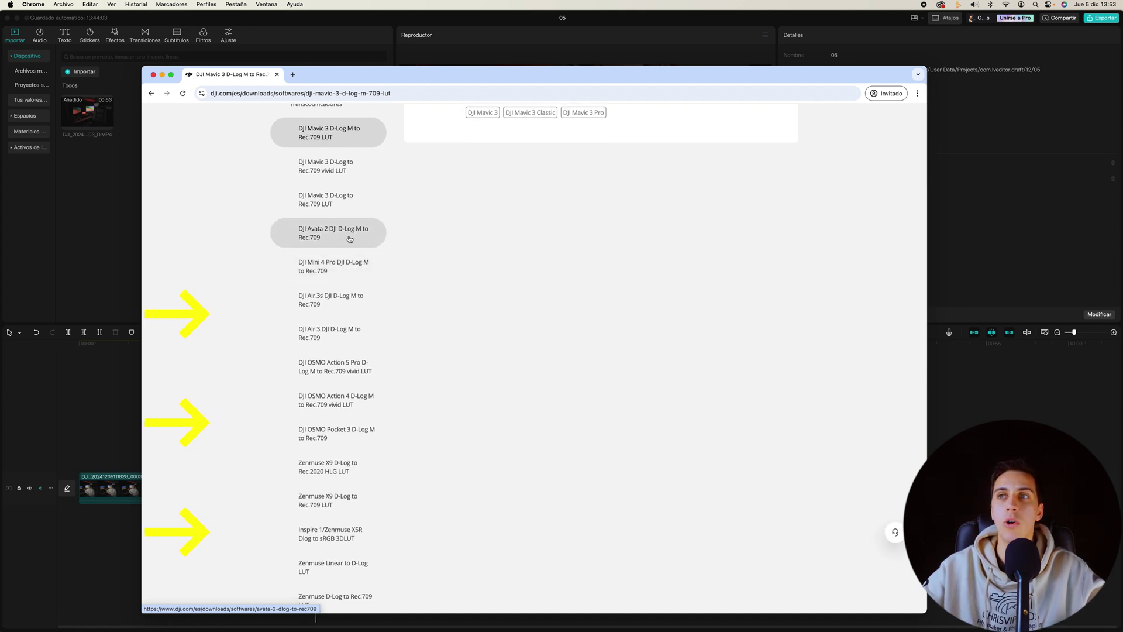
{"action": "scroll", "coordinate": [322, 316], "scroll_direction": "down", "scroll_amount": 1}
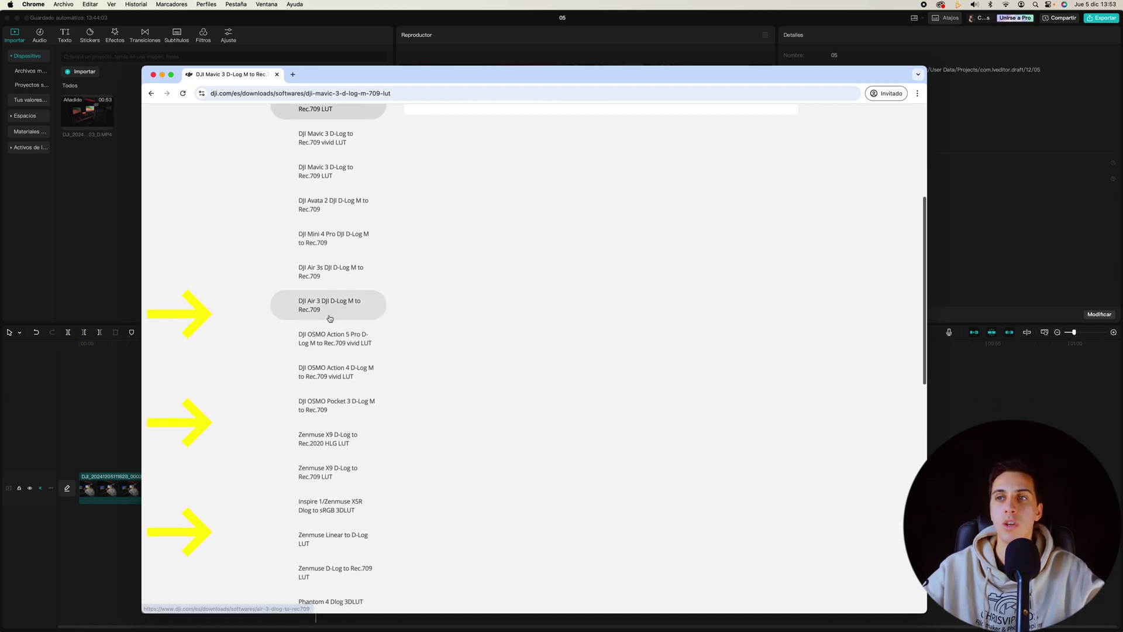
{"action": "left_click", "coordinate": [328, 372]}
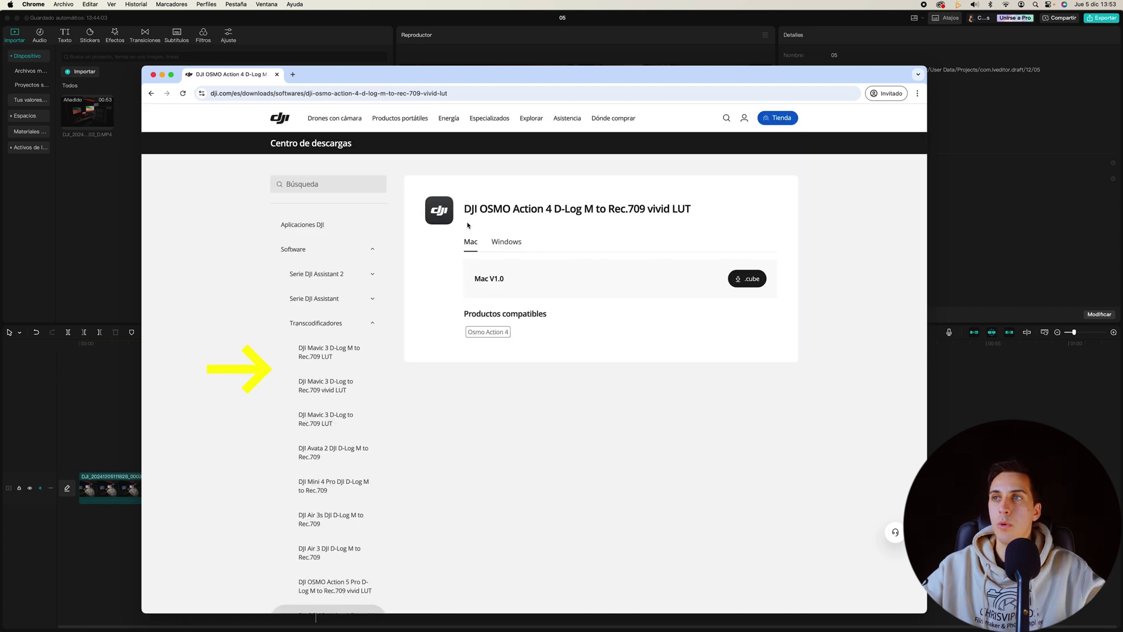
{"action": "left_click_drag", "start_coordinate": [466, 209], "coordinate": [563, 209]}
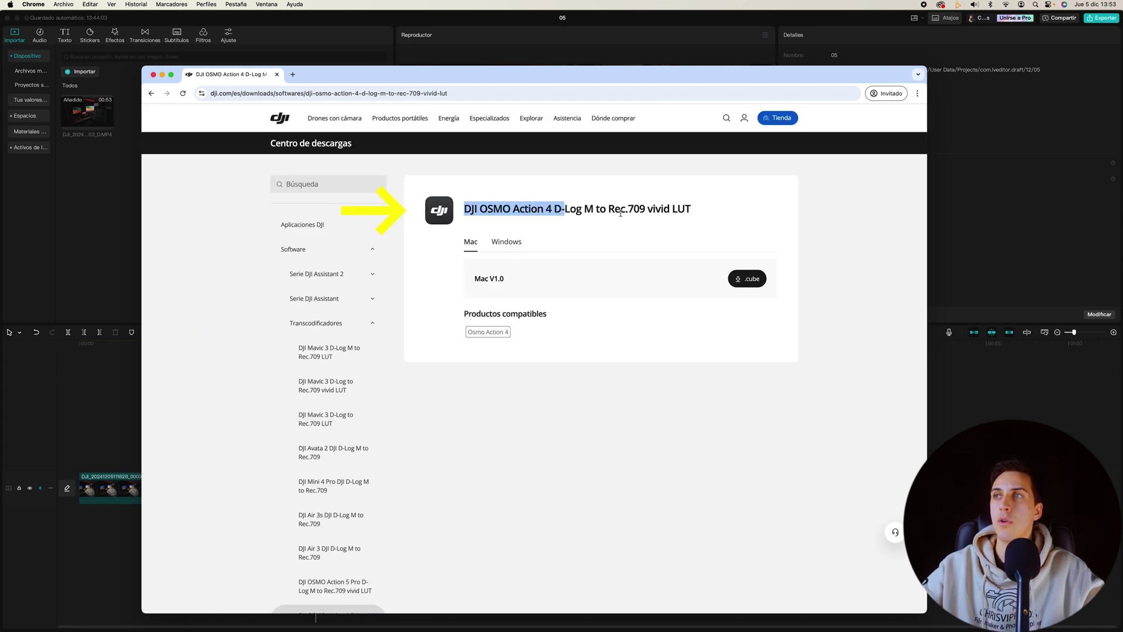
{"action": "left_click", "coordinate": [551, 233]}
{"action": "left_click", "coordinate": [507, 244]}
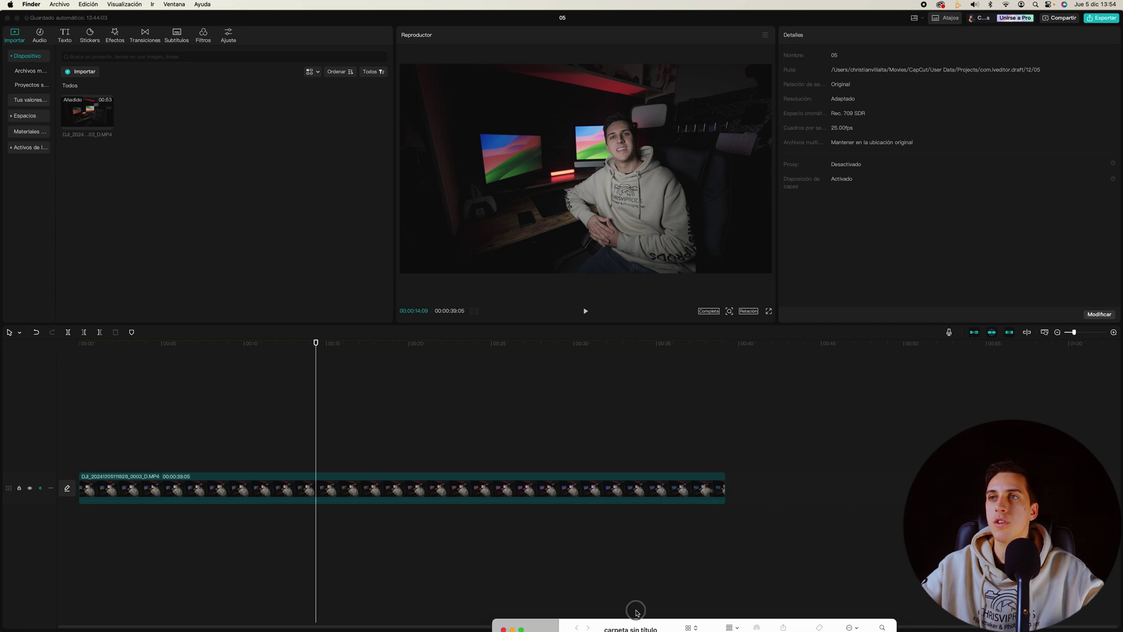
Step: Switch to Finder and locate the downloaded DJI OSMO Action 4 D-Log M cube file in the folder "carpeta sin título"
{"action": "left_click", "coordinate": [497, 261]}
{"action": "left_click", "coordinate": [445, 323]}
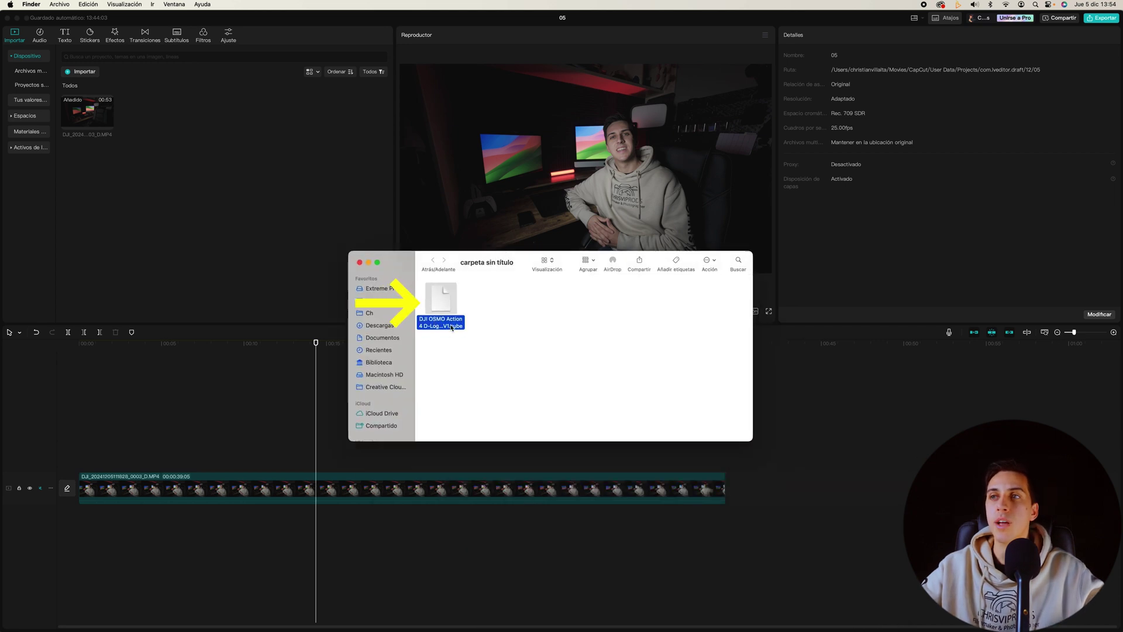
{"action": "left_click", "coordinate": [451, 326]}
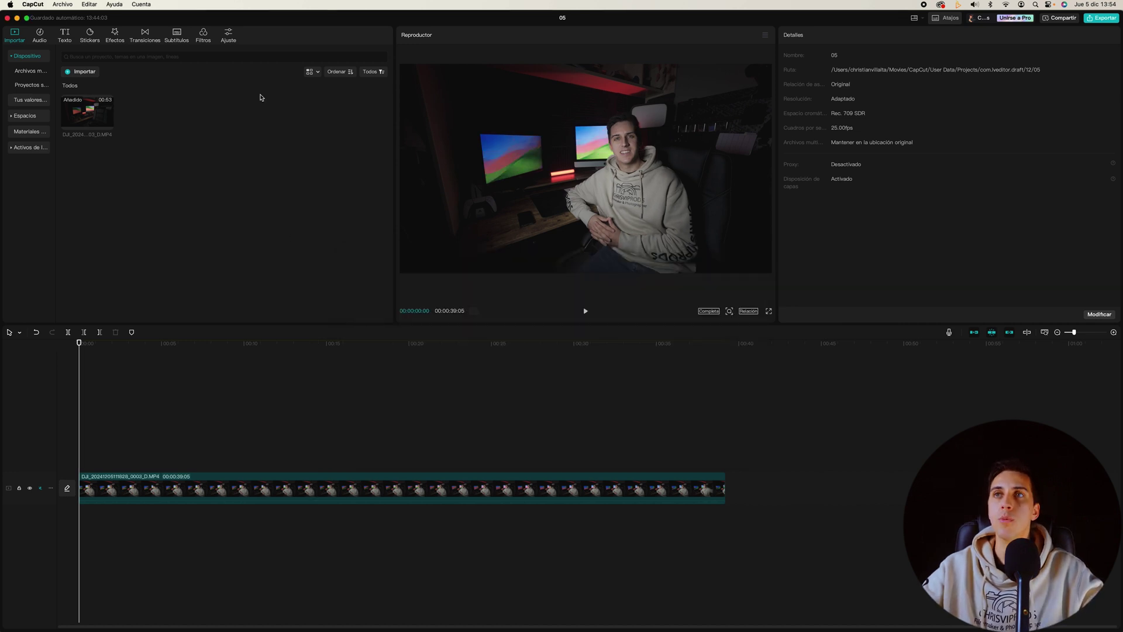
Step: Switch back to CapCut and import the DJI OSMO Action 4 D-Log M cube file as a LUT
{"action": "left_click", "coordinate": [229, 34]}
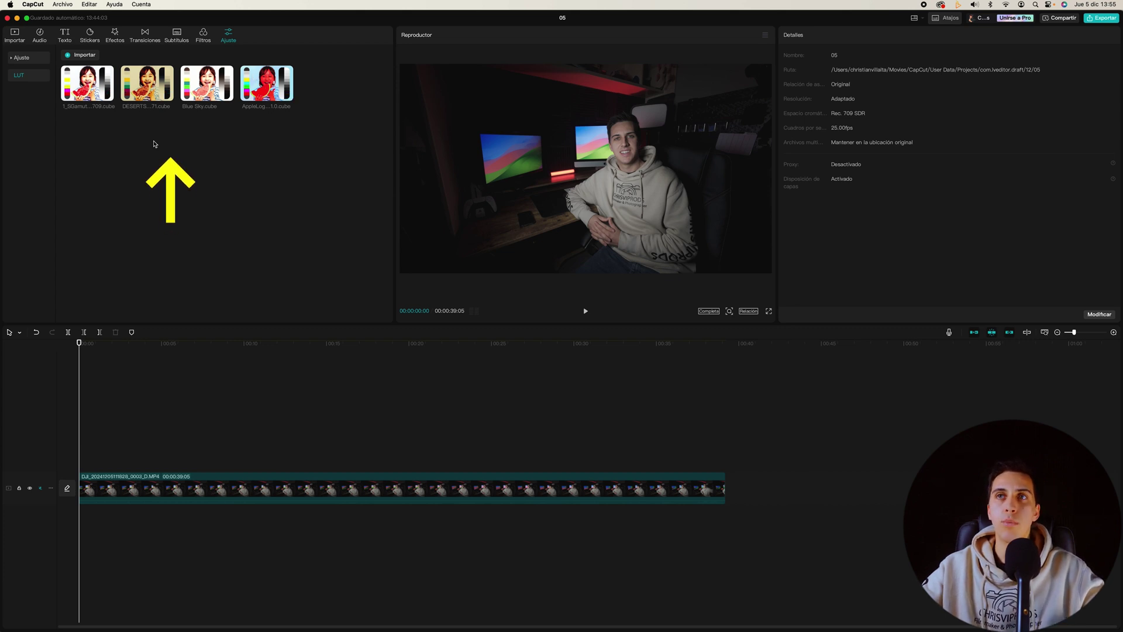
{"action": "left_click", "coordinate": [80, 58]}
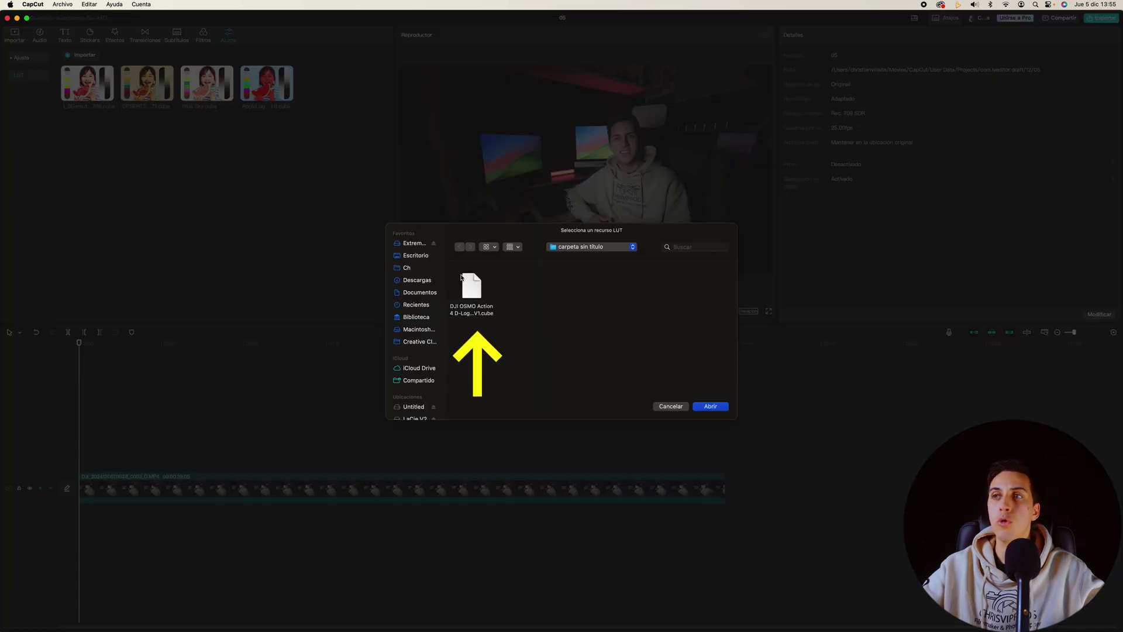
{"action": "left_click", "coordinate": [488, 314]}
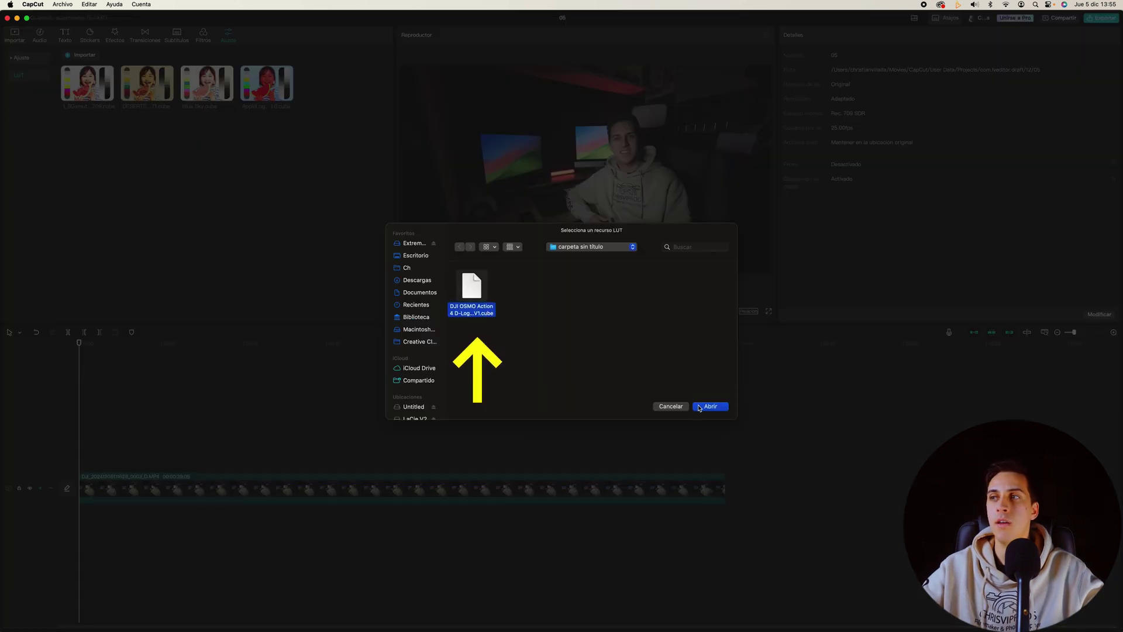
{"action": "double_click", "coordinate": [488, 314]}
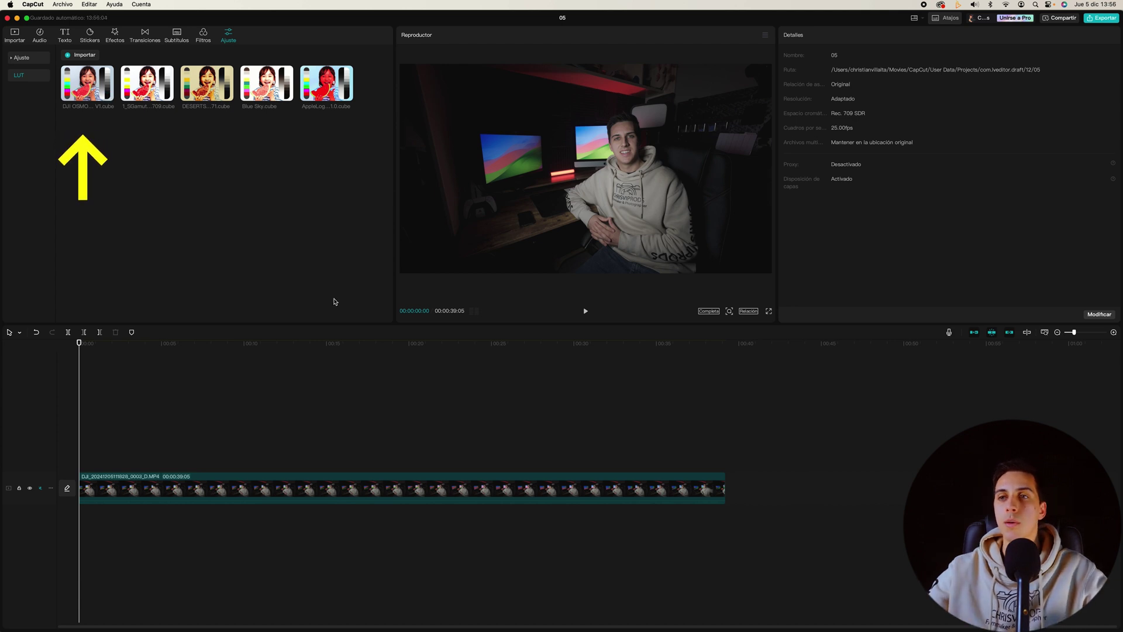
Step: Apply the LUT "DJI OSMO Action 4 D-Log M to Rec.709 V1.cube" to the timeline clip at intensity 100
{"action": "left_click", "coordinate": [291, 482]}
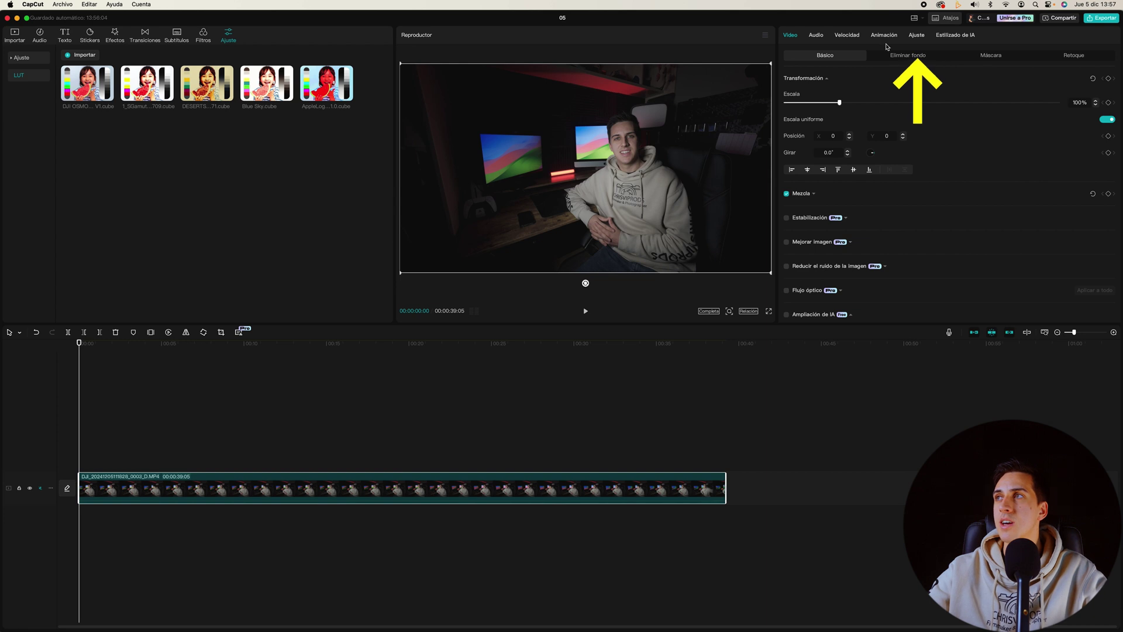
{"action": "left_click", "coordinate": [916, 34]}
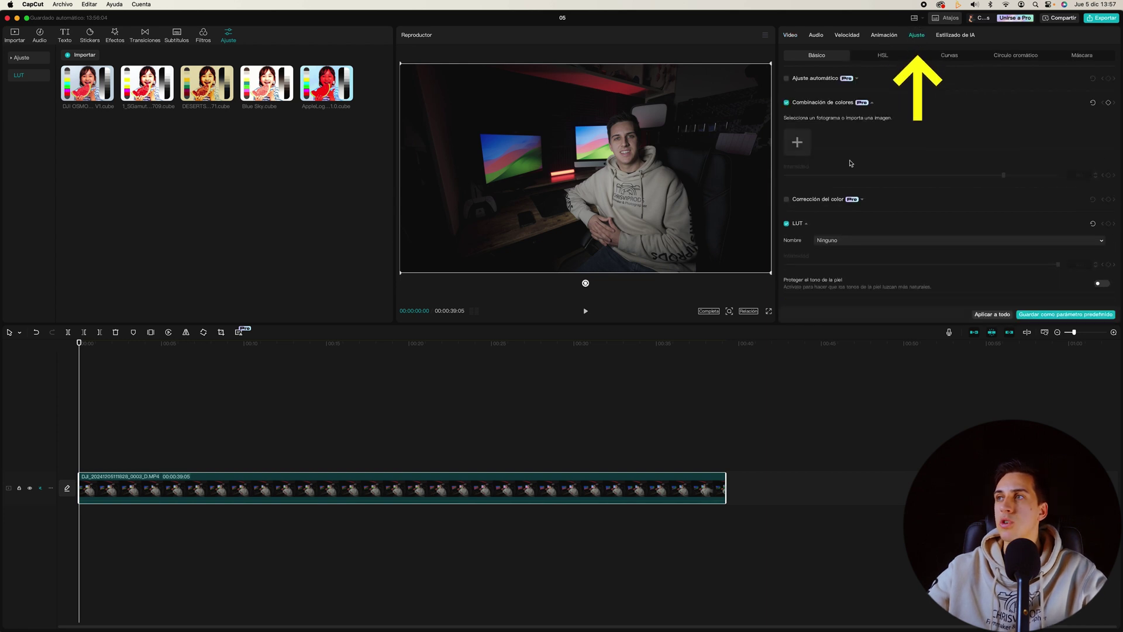
{"action": "left_click", "coordinate": [787, 226]}
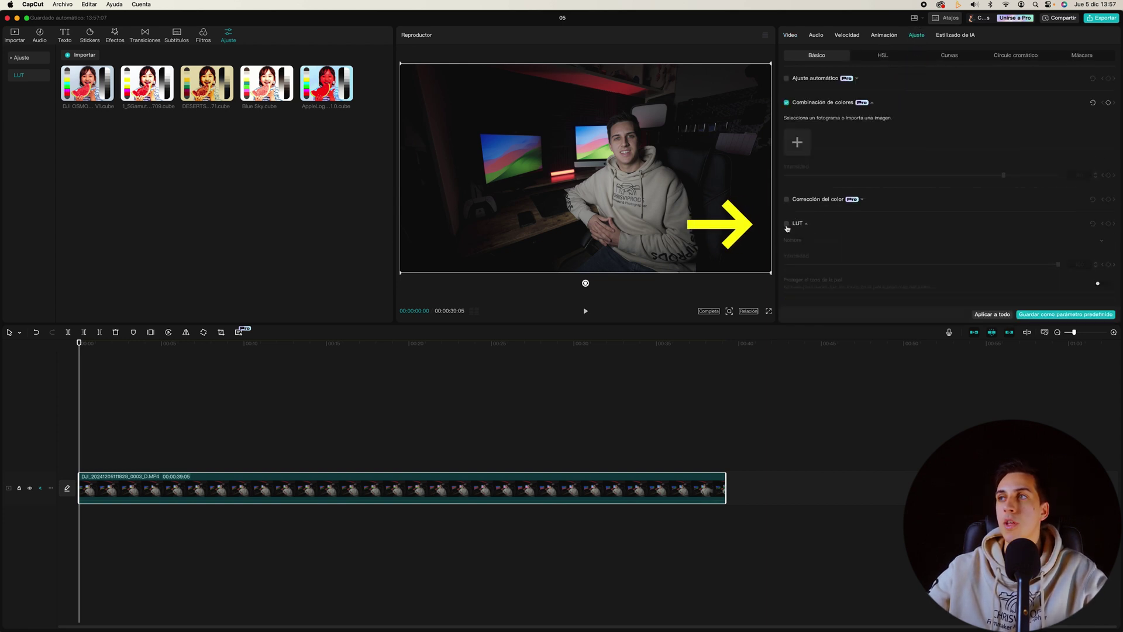
{"action": "left_click", "coordinate": [787, 225]}
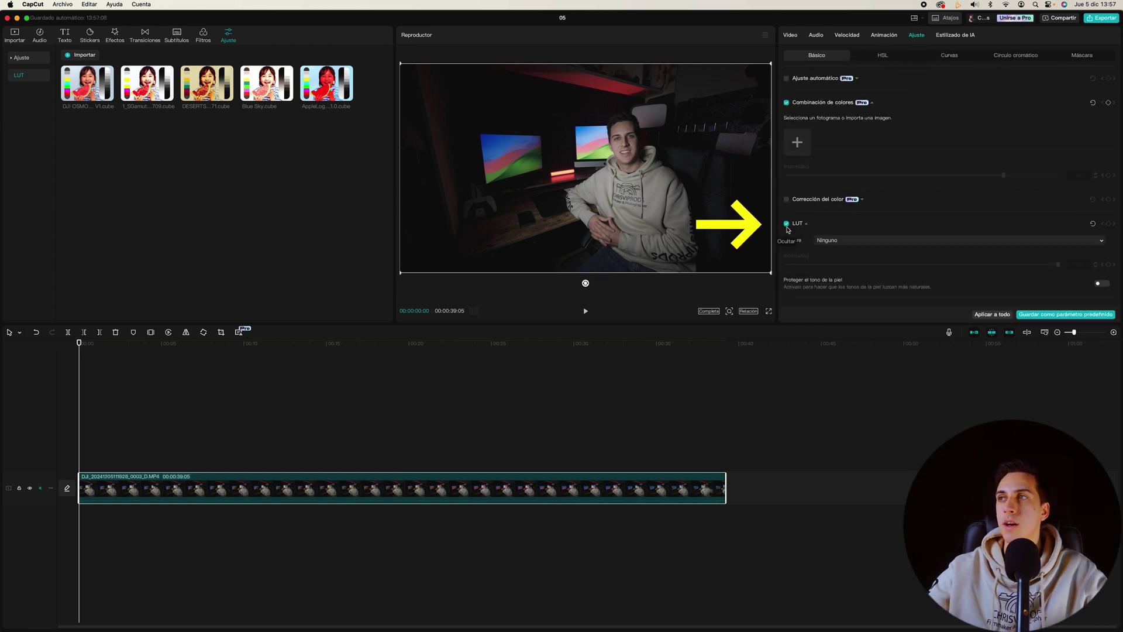
{"action": "left_click", "coordinate": [832, 242]}
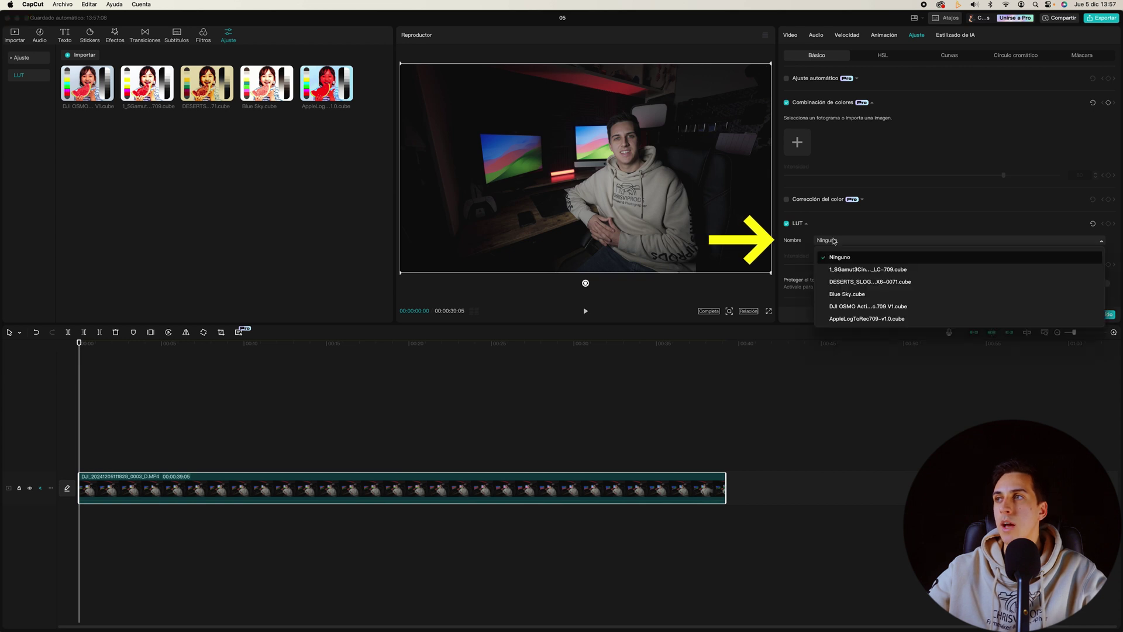
{"action": "left_click", "coordinate": [843, 307]}
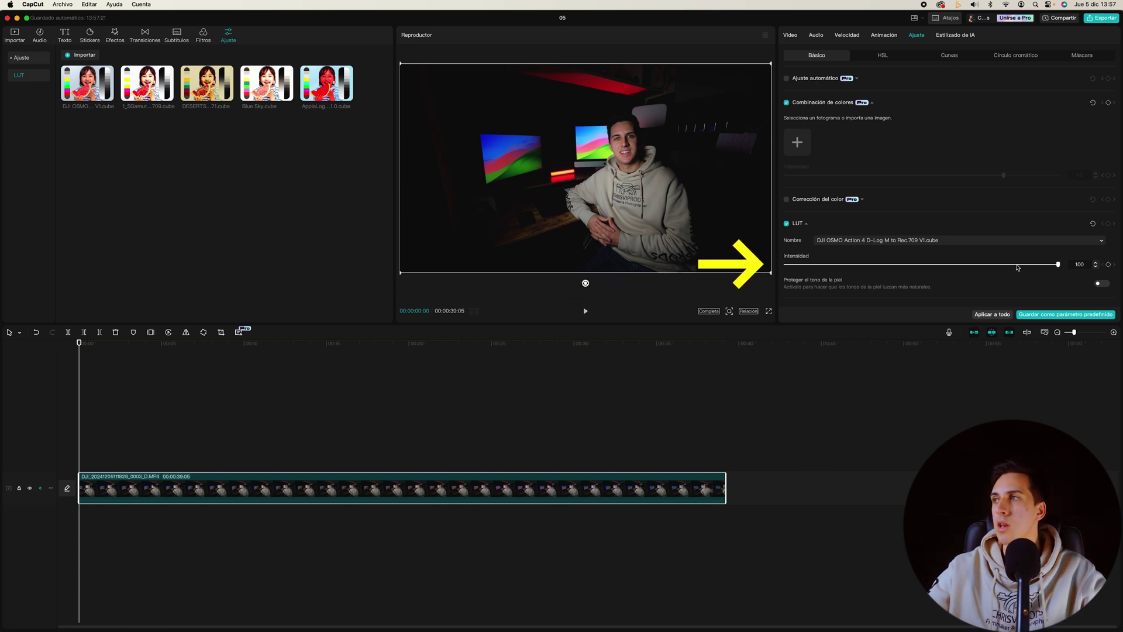
{"action": "left_click_drag", "start_coordinate": [1017, 268], "coordinate": [1082, 262]}
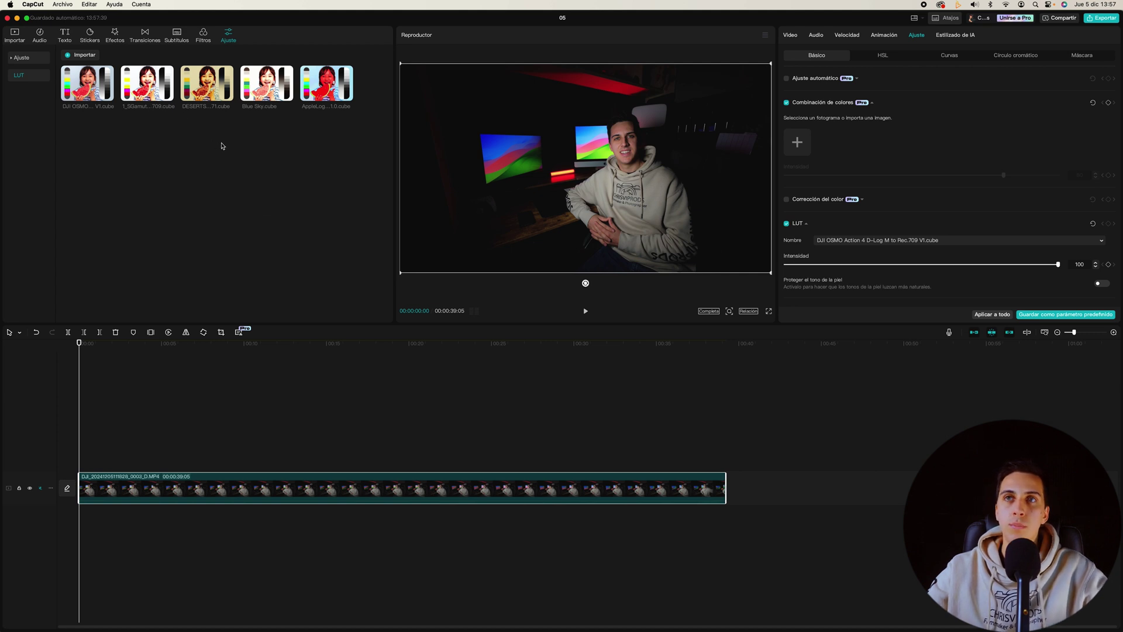
{"action": "left_click", "coordinate": [15, 35]}
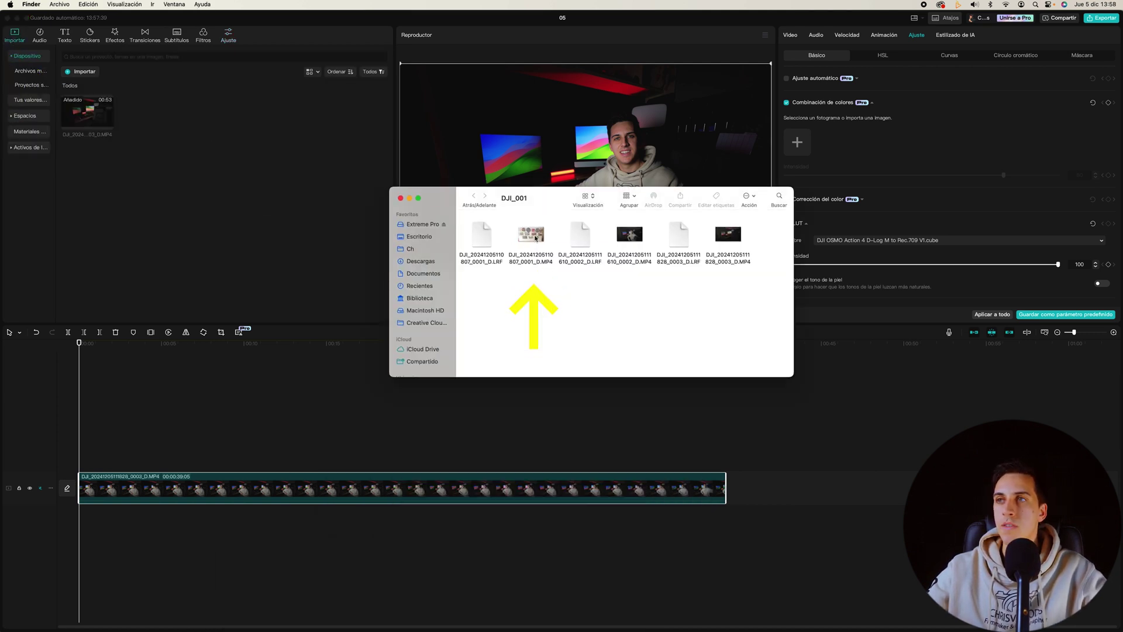
{"action": "left_click_drag", "start_coordinate": [531, 234], "coordinate": [205, 132]}
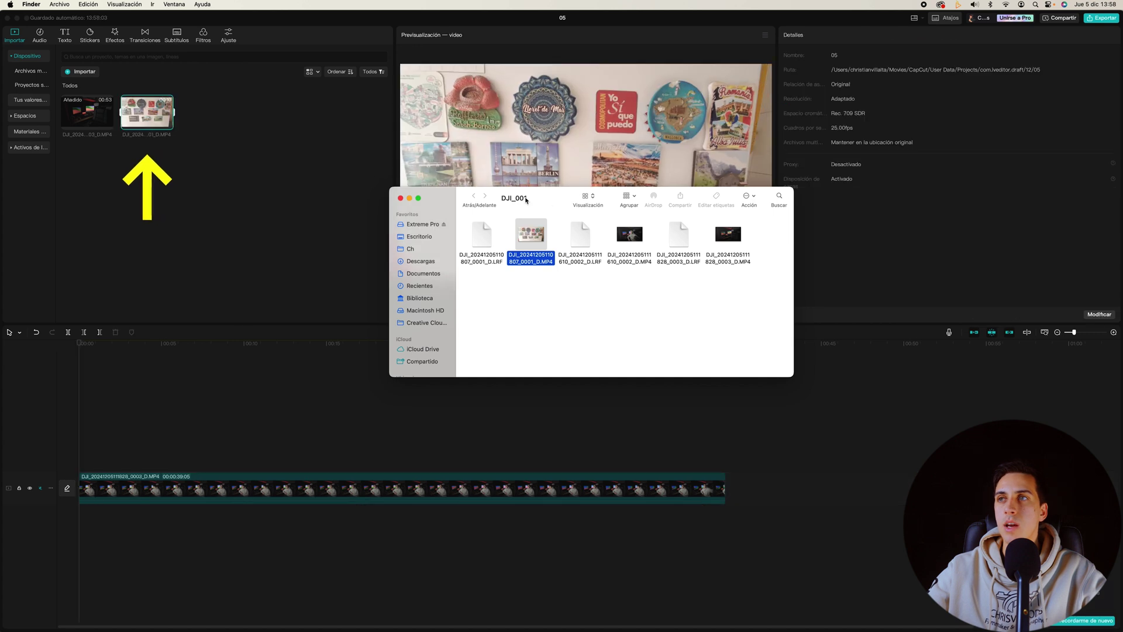
{"action": "left_click", "coordinate": [147, 111]}
{"action": "left_click_drag", "start_coordinate": [146, 111], "coordinate": [754, 502]}
{"action": "left_click_drag", "start_coordinate": [738, 351], "coordinate": [760, 350]}
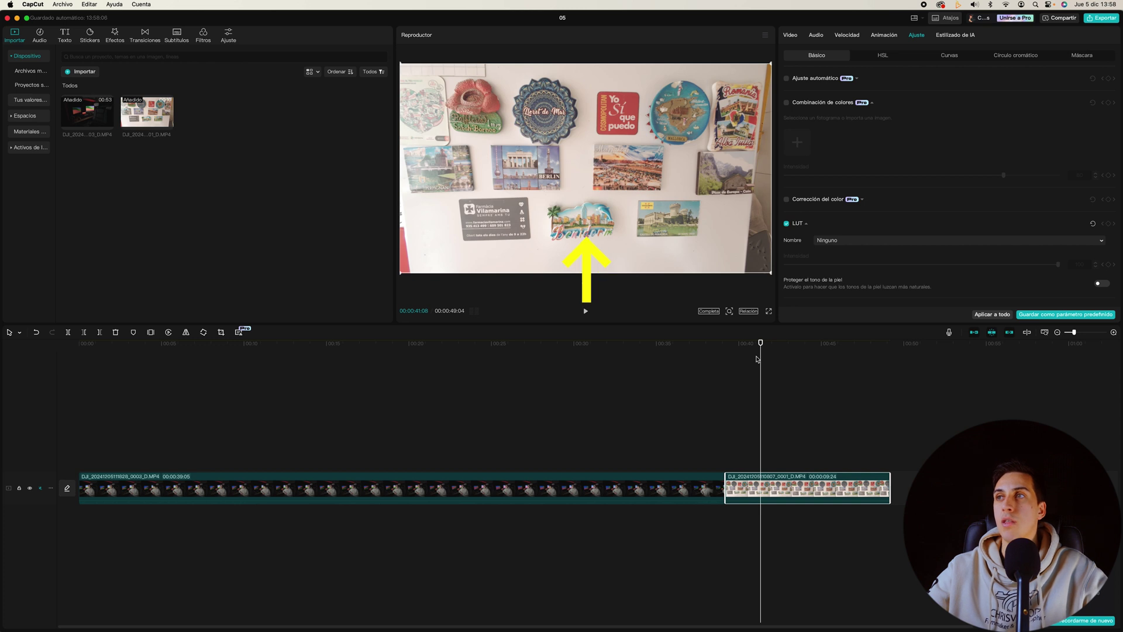
Step: Apply the first clip's LUT adjustment to all clips and check the fridge-magnet clip
{"action": "scroll", "coordinate": [595, 376], "scroll_direction": "right", "scroll_amount": 3}
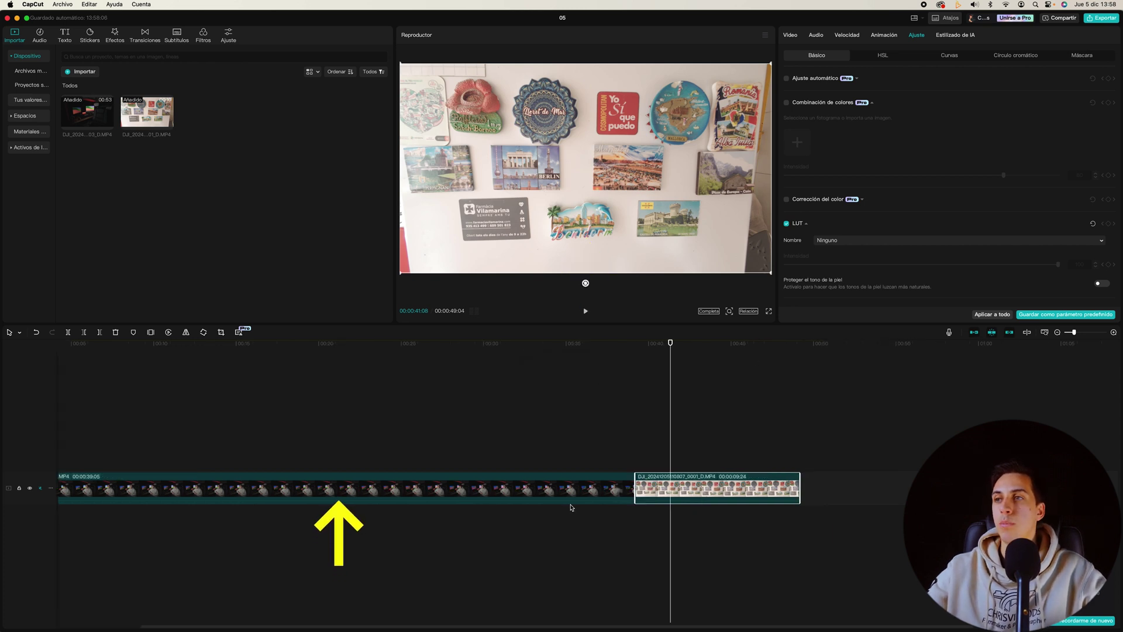
{"action": "left_click", "coordinate": [570, 495]}
{"action": "left_click", "coordinate": [522, 344]}
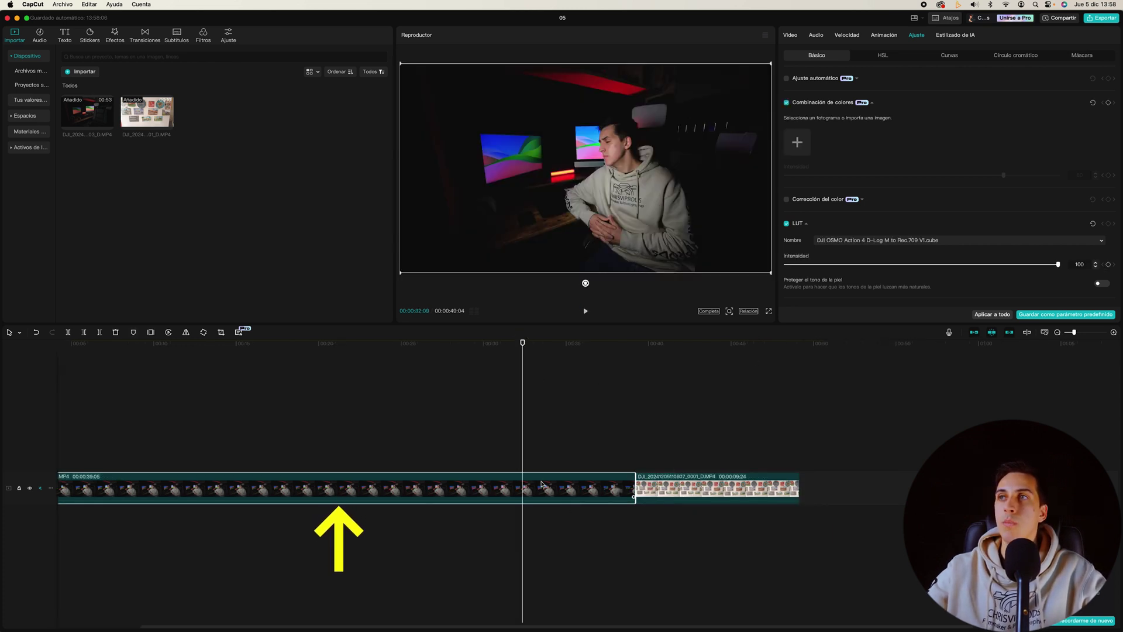
{"action": "left_click", "coordinate": [987, 316]}
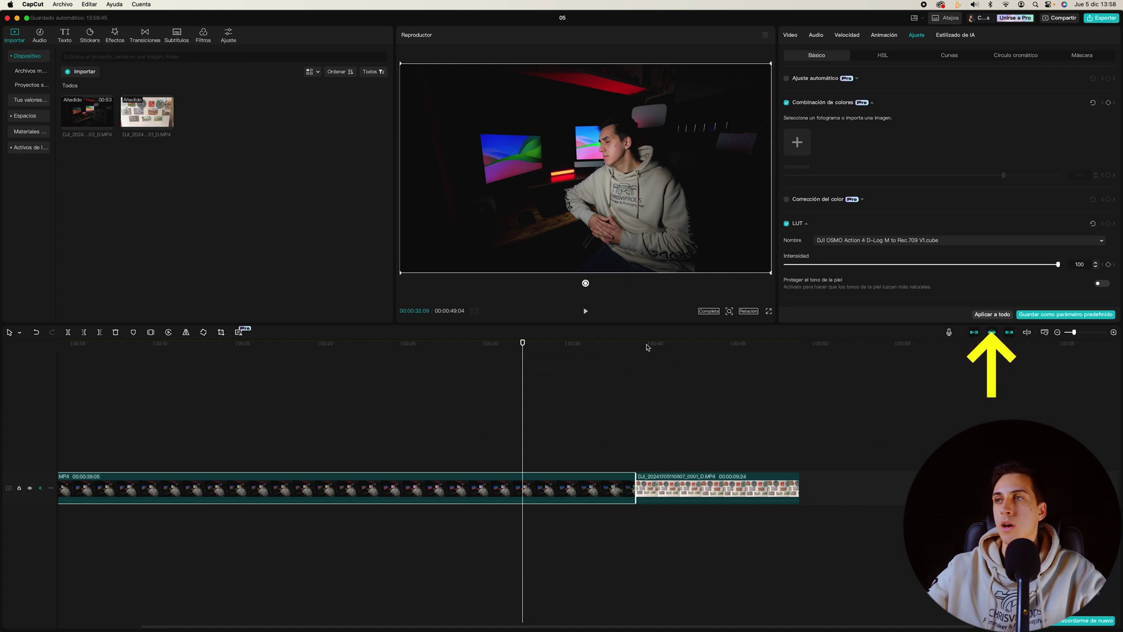
{"action": "left_click", "coordinate": [679, 489]}
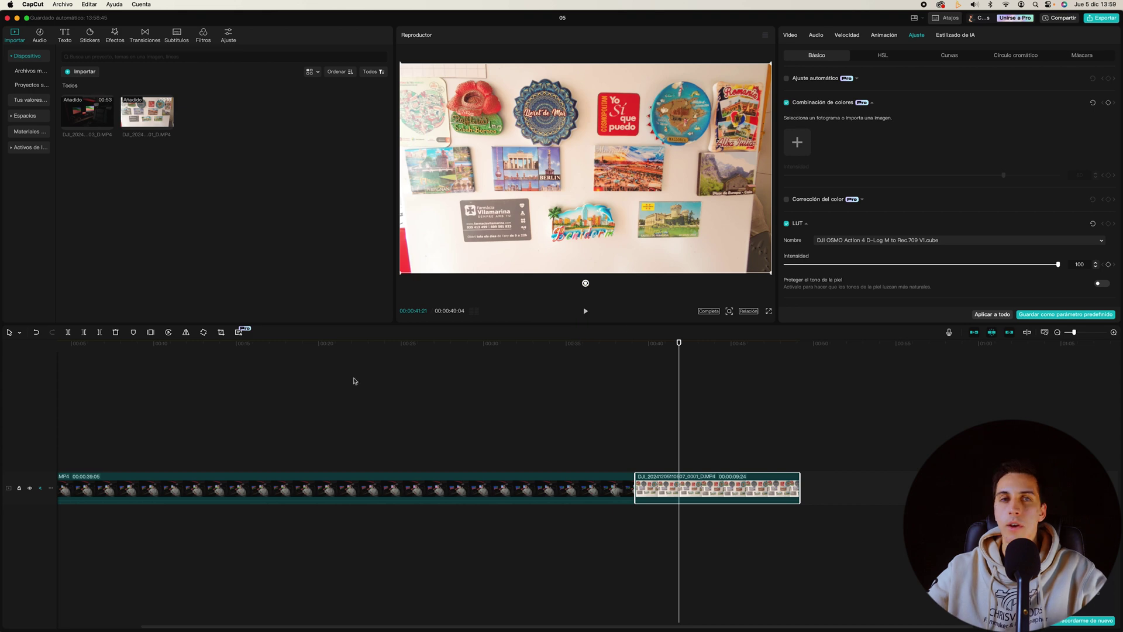
{"action": "left_click_drag", "start_coordinate": [0, 141], "coordinate": [339, 140]}
{"action": "left_click_drag", "start_coordinate": [227, 124], "coordinate": [815, 489]}
{"action": "left_click", "coordinate": [835, 346]}
{"action": "scroll", "coordinate": [678, 359], "scroll_direction": "right", "scroll_amount": 5}
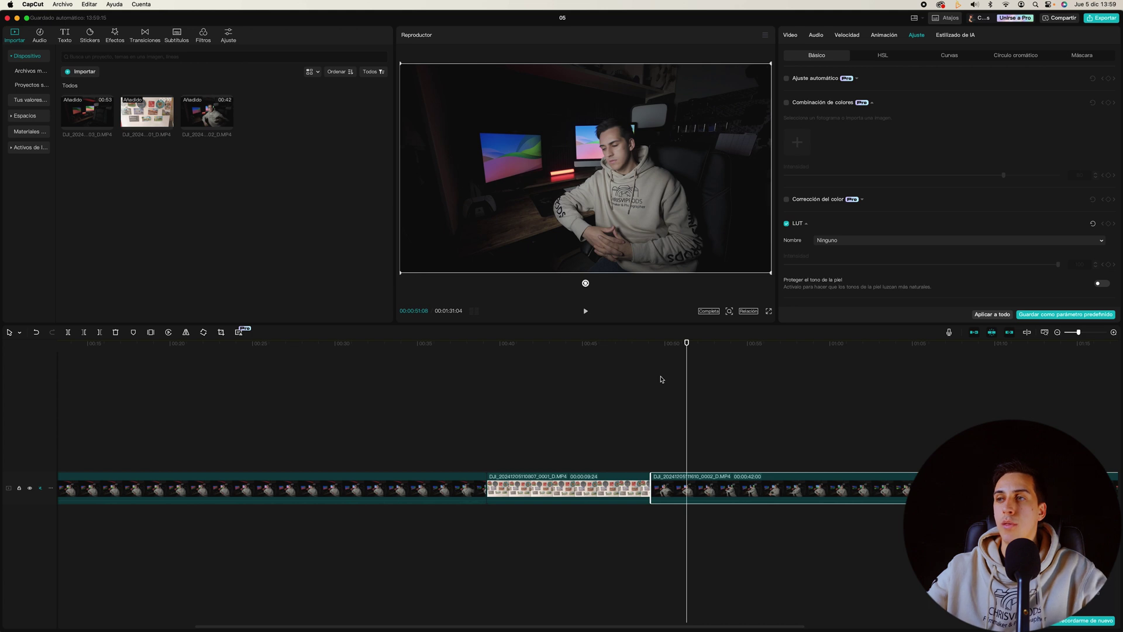
Step: Apply the fridge-magnet clip's LUT adjustment to all clips on the timeline
{"action": "left_click", "coordinate": [606, 398]}
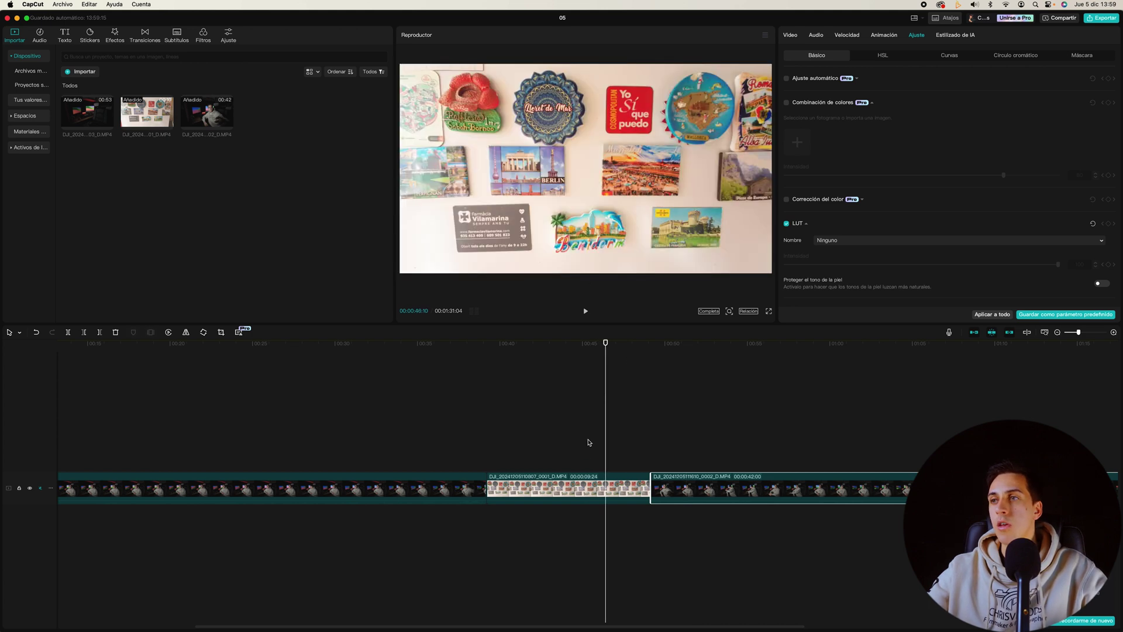
{"action": "left_click", "coordinate": [598, 486]}
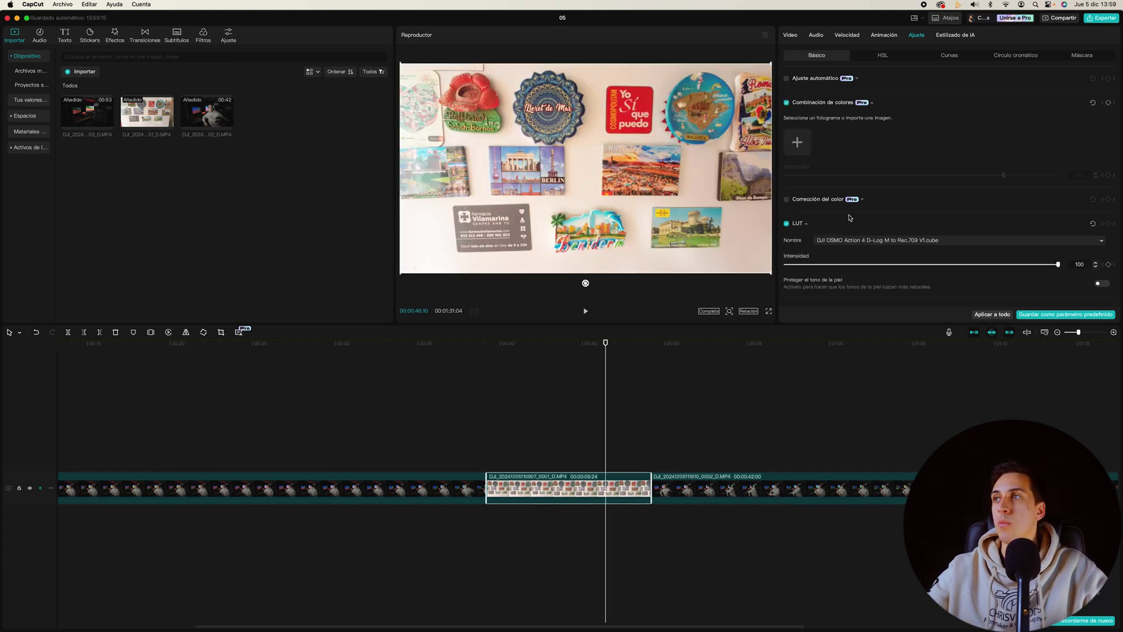
{"action": "left_click", "coordinate": [977, 318]}
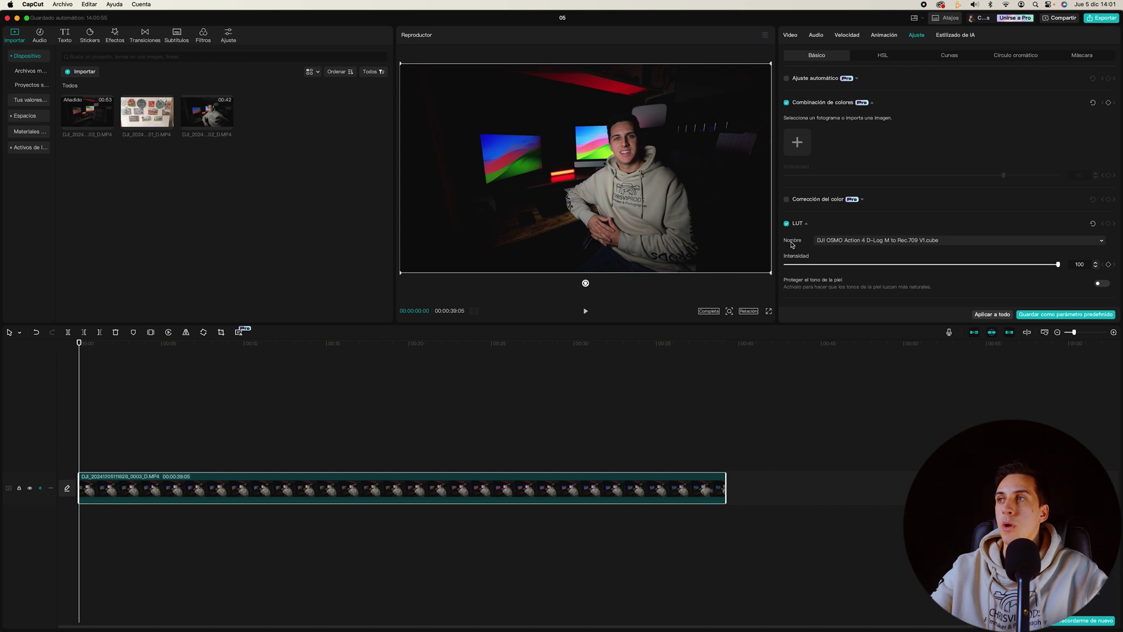
Step: Set the clip's LUT to Ninguno and add the DJI OSMO Action 4 D-Log M to Rec.709 LUT as an adjustment layer spanning the clip
{"action": "left_click", "coordinate": [852, 242]}
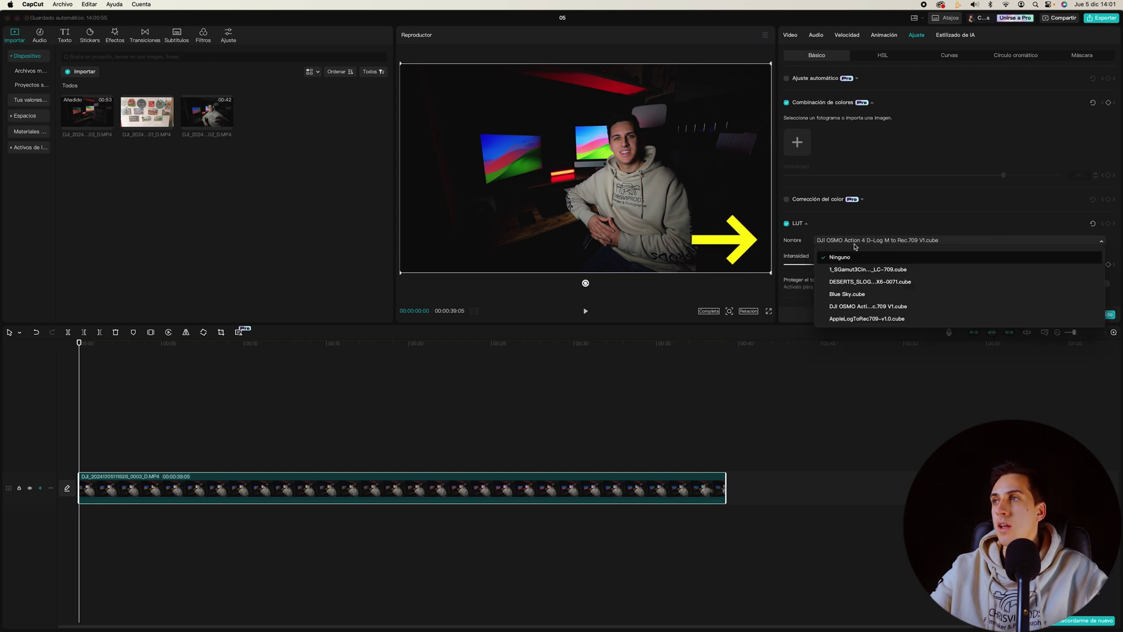
{"action": "left_click", "coordinate": [827, 258]}
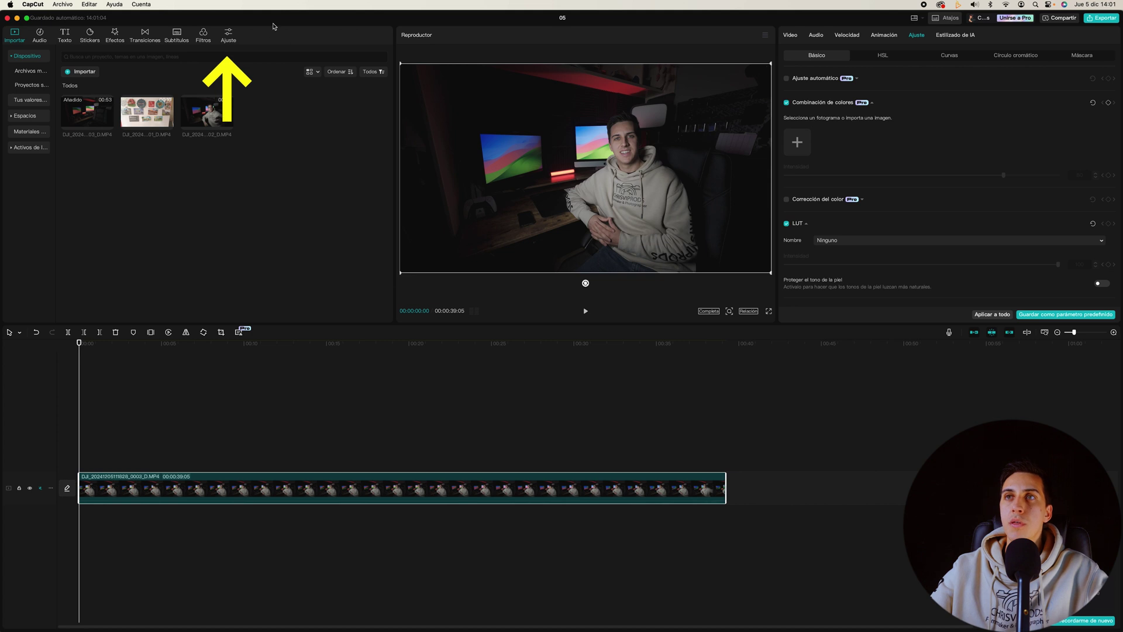
{"action": "left_click", "coordinate": [230, 39]}
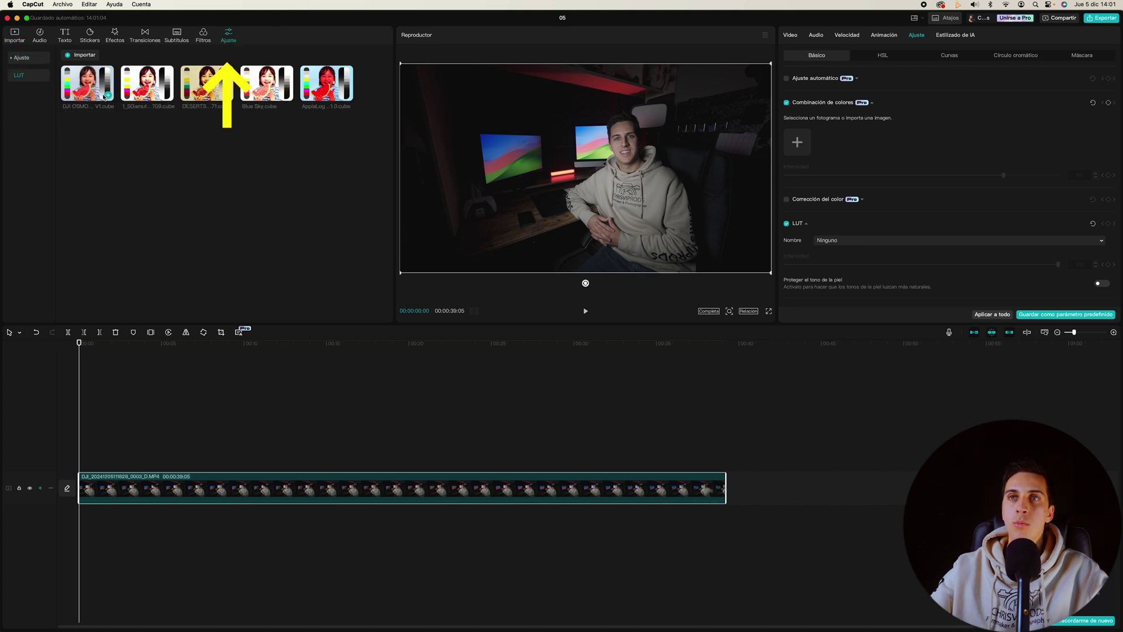
{"action": "left_click_drag", "start_coordinate": [105, 96], "coordinate": [727, 466]}
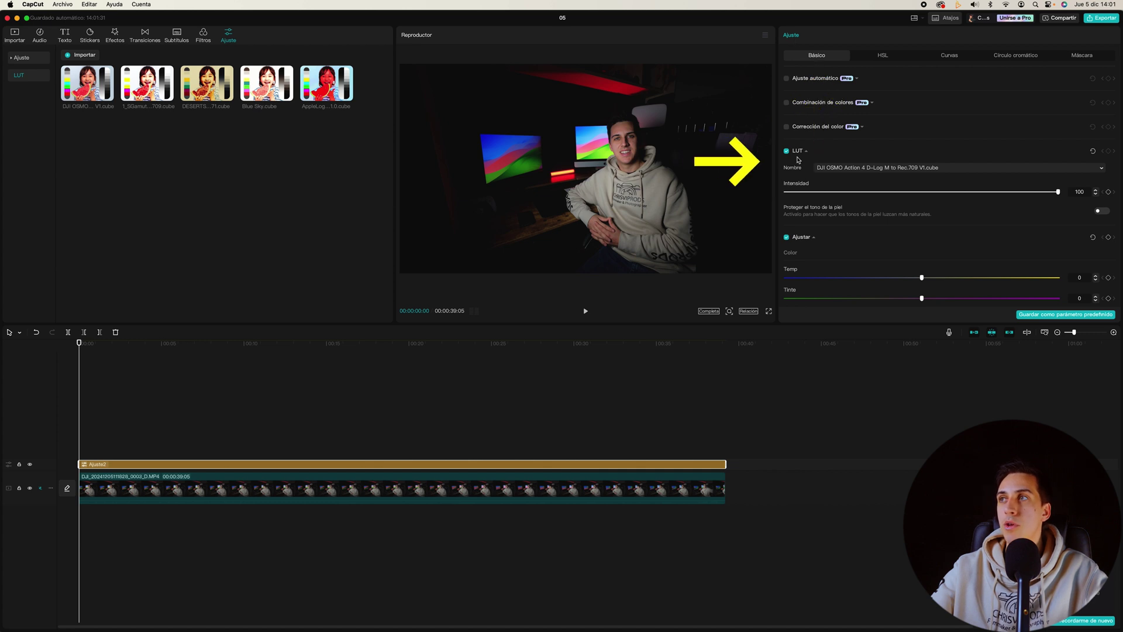
{"action": "left_click", "coordinate": [838, 169]}
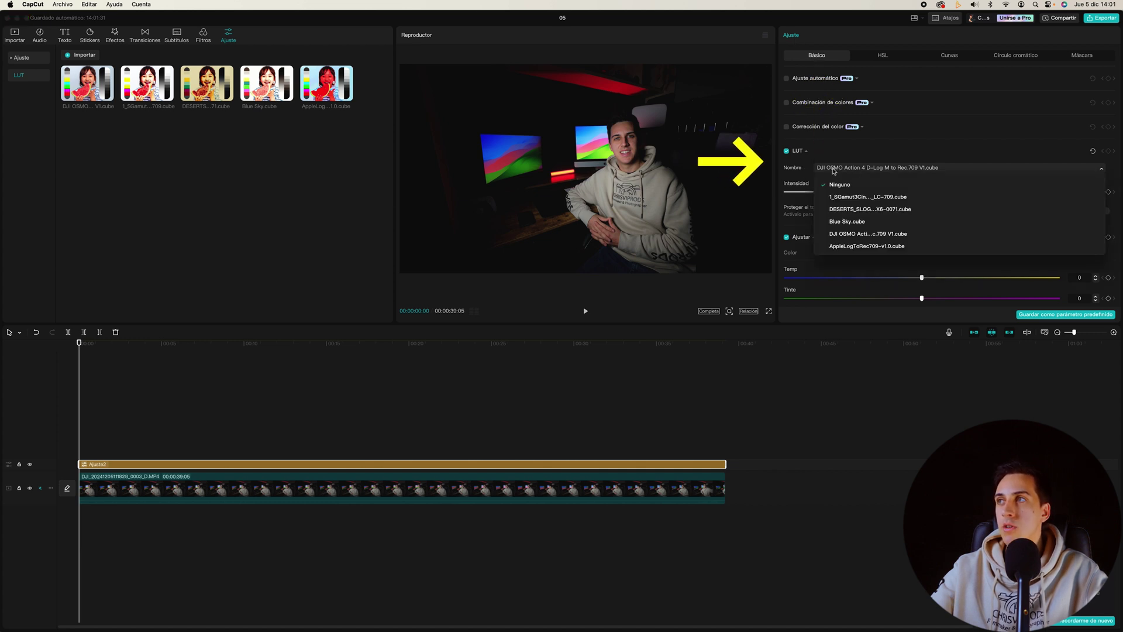
{"action": "left_click", "coordinate": [861, 165]}
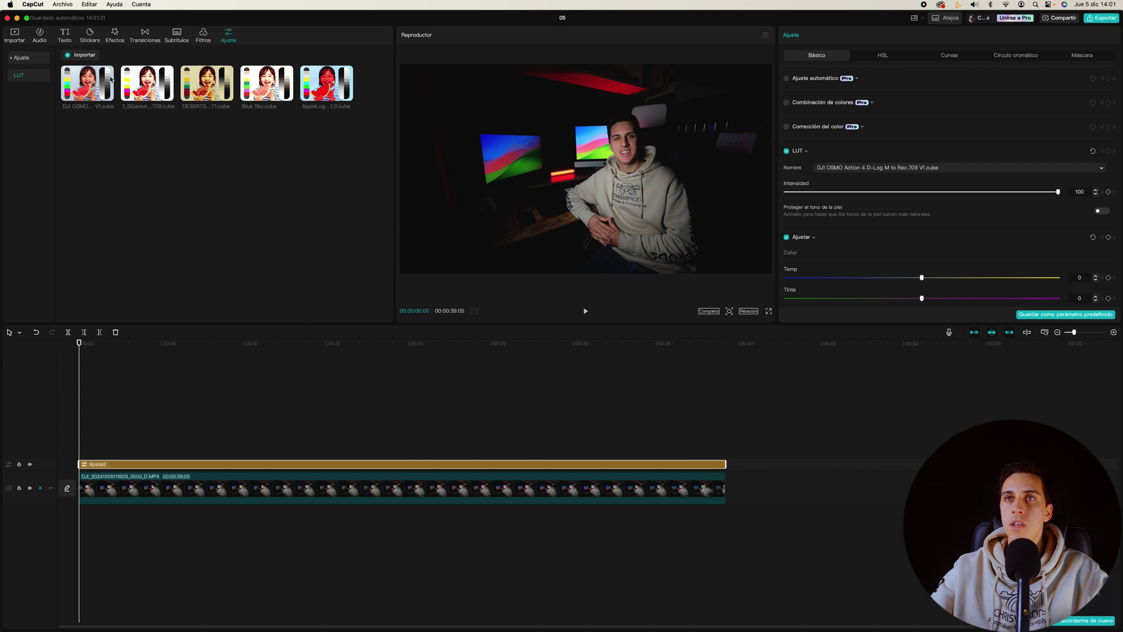
{"action": "left_click", "coordinate": [8, 37]}
{"action": "left_click_drag", "start_coordinate": [147, 111], "coordinate": [772, 494]}
{"action": "left_click_drag", "start_coordinate": [197, 106], "coordinate": [895, 488]}
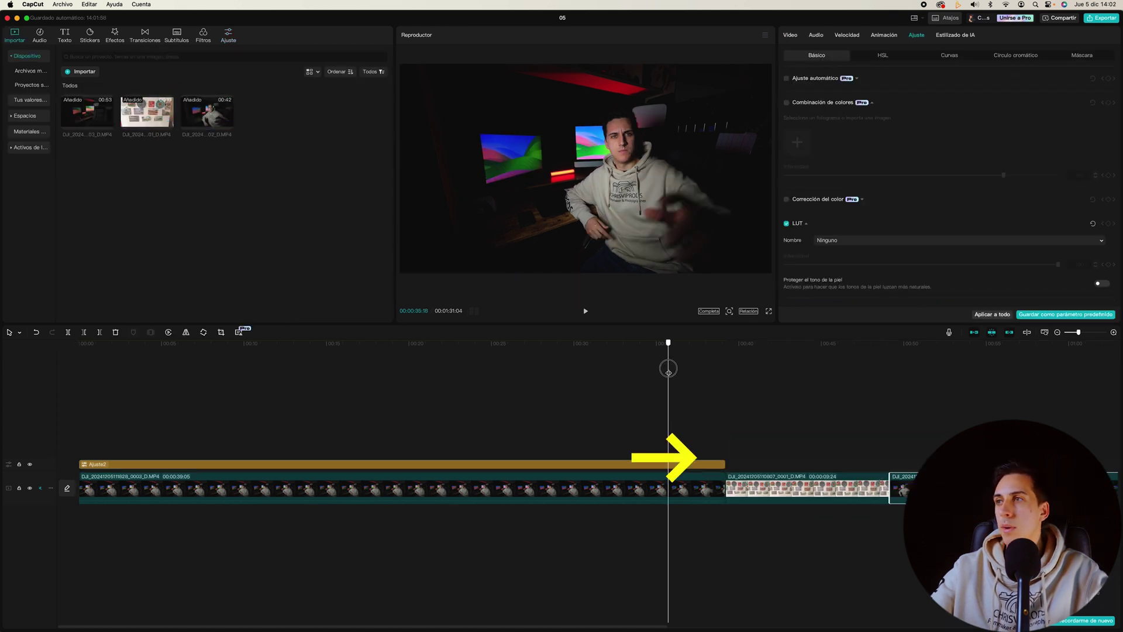
Step: Extend the LUT adjustment layer over all three clips and check the effect on the third clip
{"action": "mouse_move", "coordinate": [668, 369]}
{"action": "left_mouse_down"}
{"action": "mouse_move", "coordinate": [891, 369]}
{"action": "mouse_move", "coordinate": [673, 369]}
{"action": "left_mouse_up"}
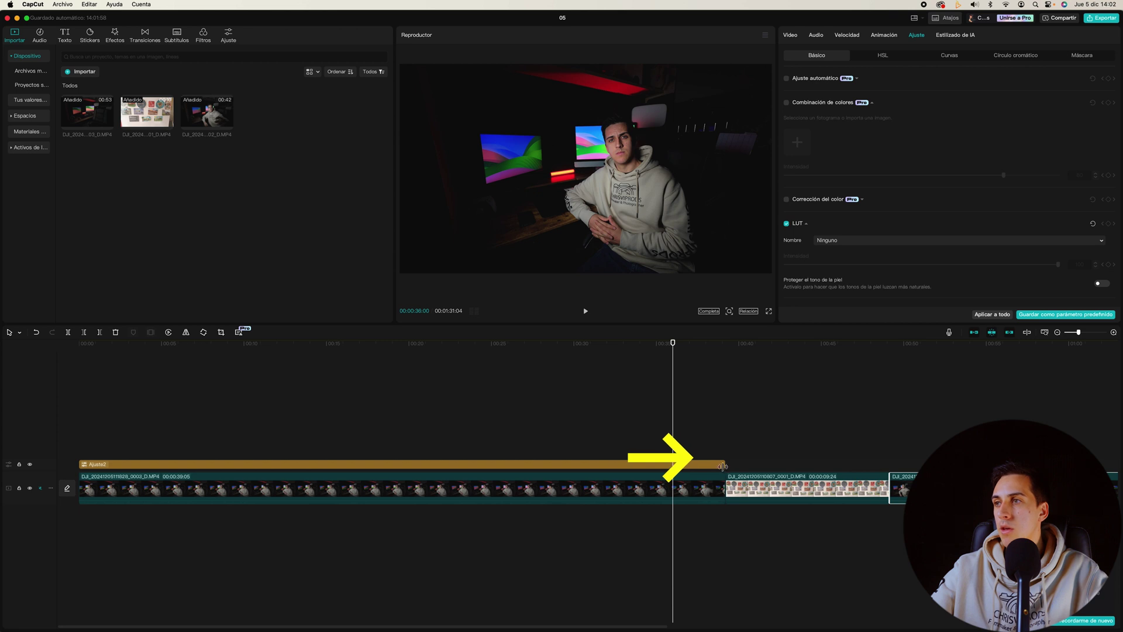
{"action": "left_click_drag", "start_coordinate": [723, 466], "coordinate": [1003, 465]}
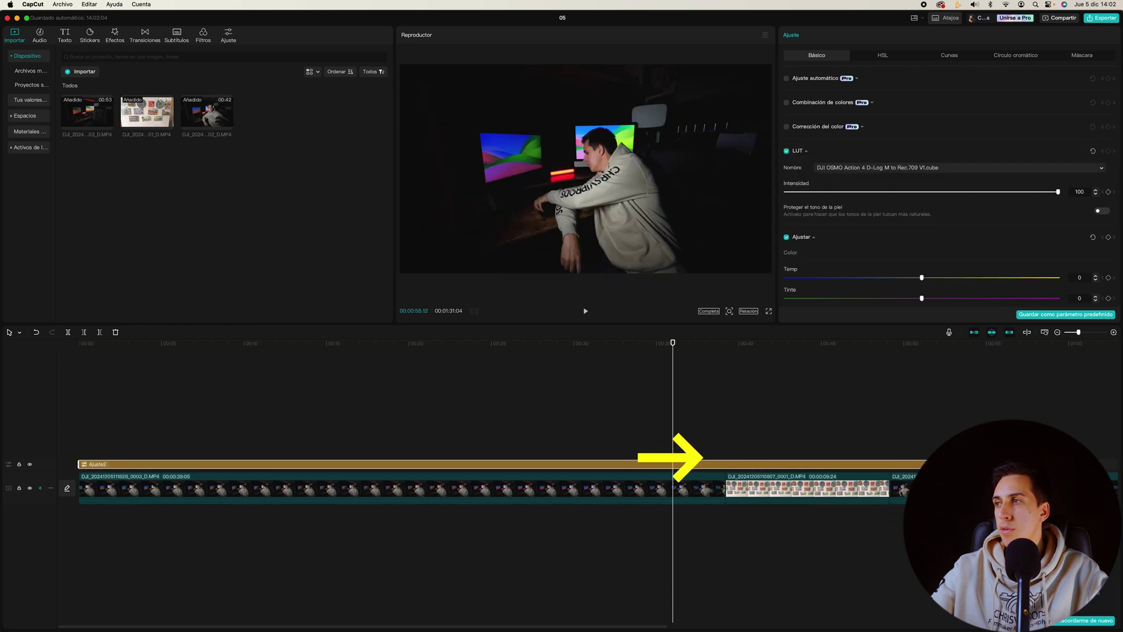
{"action": "scroll", "coordinate": [585, 486], "scroll_direction": "right", "scroll_amount": 5}
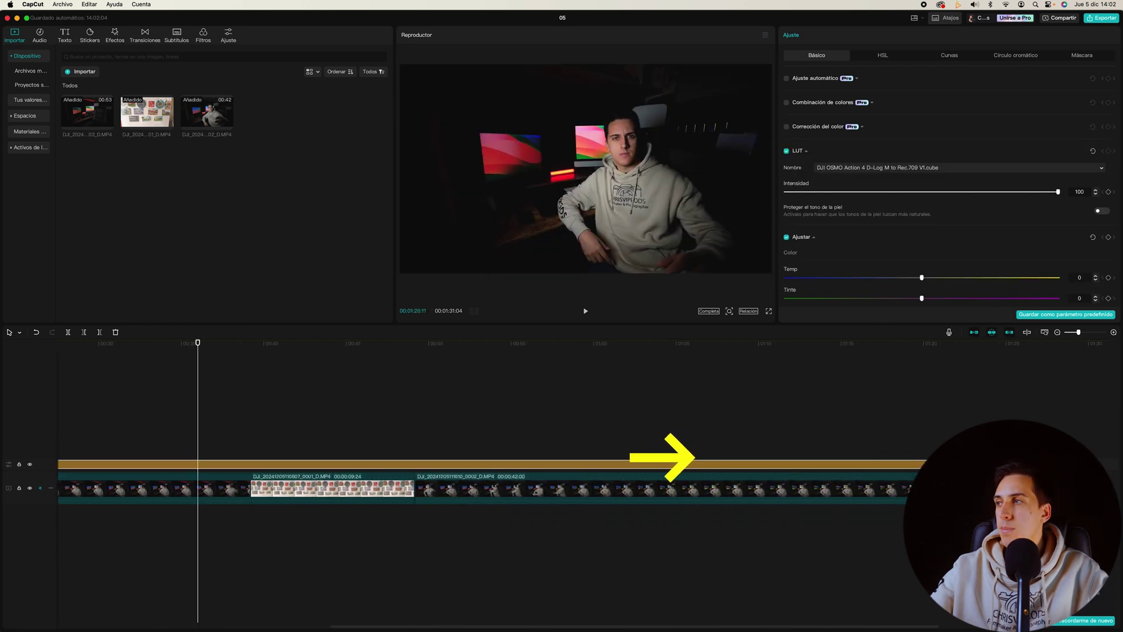
{"action": "left_click_drag", "start_coordinate": [384, 346], "coordinate": [482, 346]}
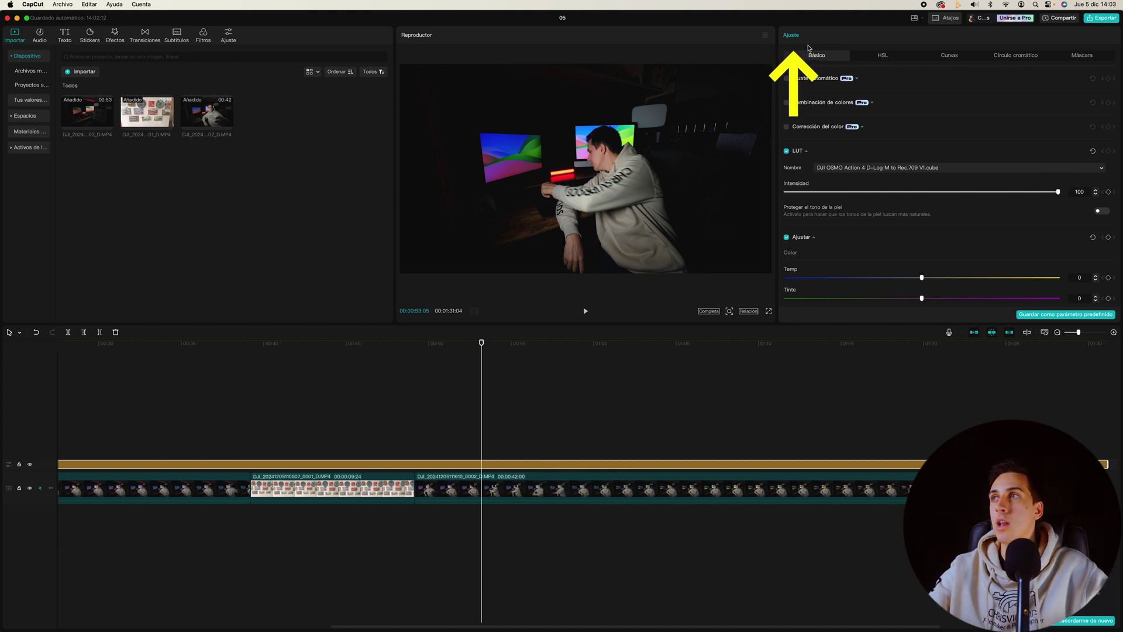
Step: Look through the LUT adjustment layer's HSL, curves, colour wheel and mask settings, returning to the basic ones
{"action": "left_click", "coordinate": [883, 57]}
{"action": "left_click", "coordinate": [950, 56]}
{"action": "left_click", "coordinate": [1016, 56]}
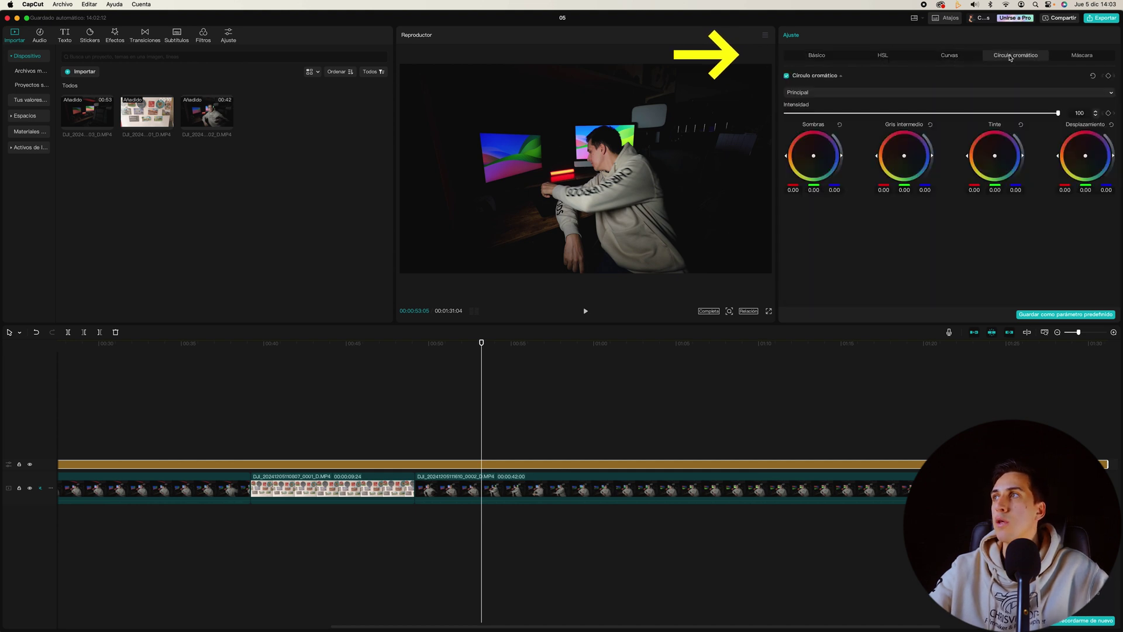
{"action": "left_click", "coordinate": [1082, 55]}
{"action": "left_click", "coordinate": [817, 55]}
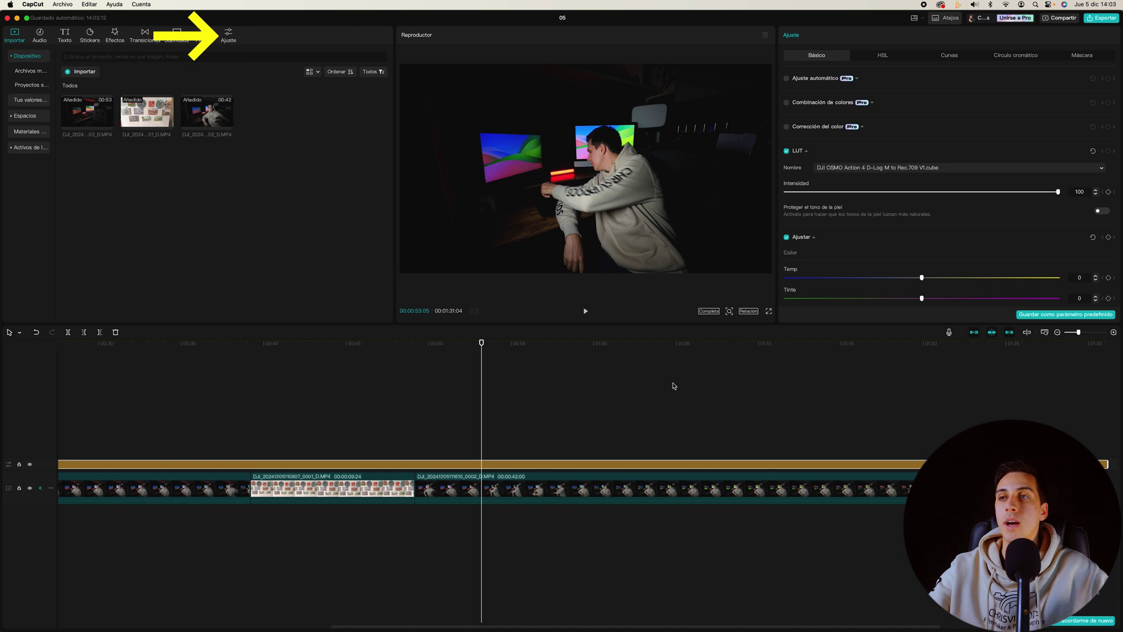
Step: Add a custom adjustment layer above the LUT layer, extended into the third clip, with Temp -21 and Tinte 20
{"action": "left_click", "coordinate": [230, 36]}
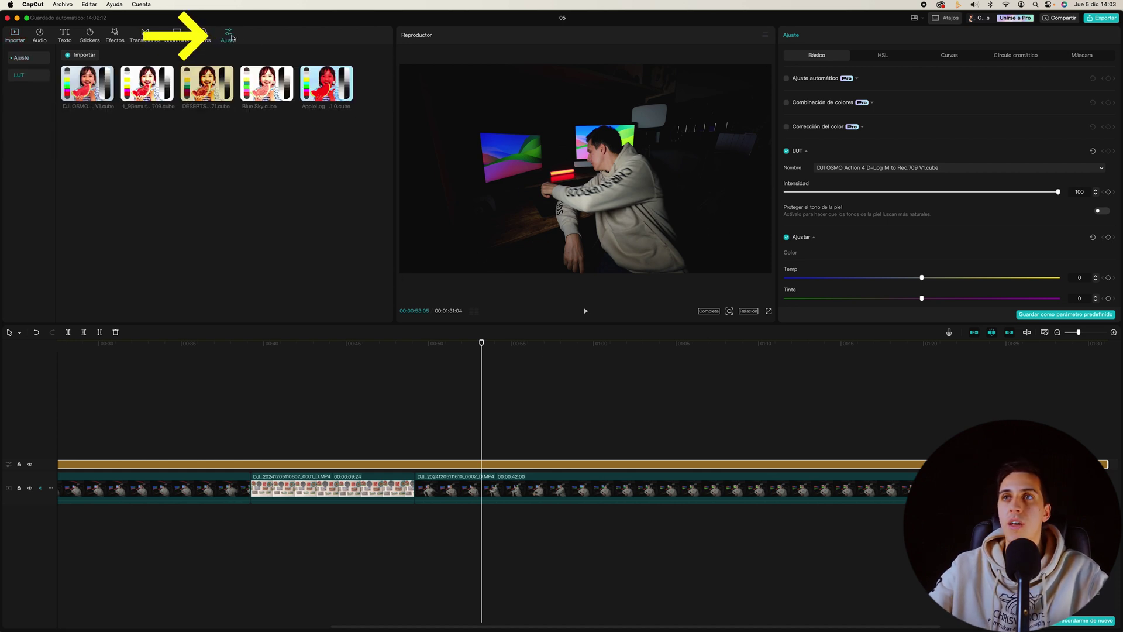
{"action": "left_click", "coordinate": [22, 57]}
{"action": "left_click_drag", "start_coordinate": [79, 85], "coordinate": [140, 446]}
{"action": "scroll", "coordinate": [477, 446], "scroll_direction": "left", "scroll_amount": 5}
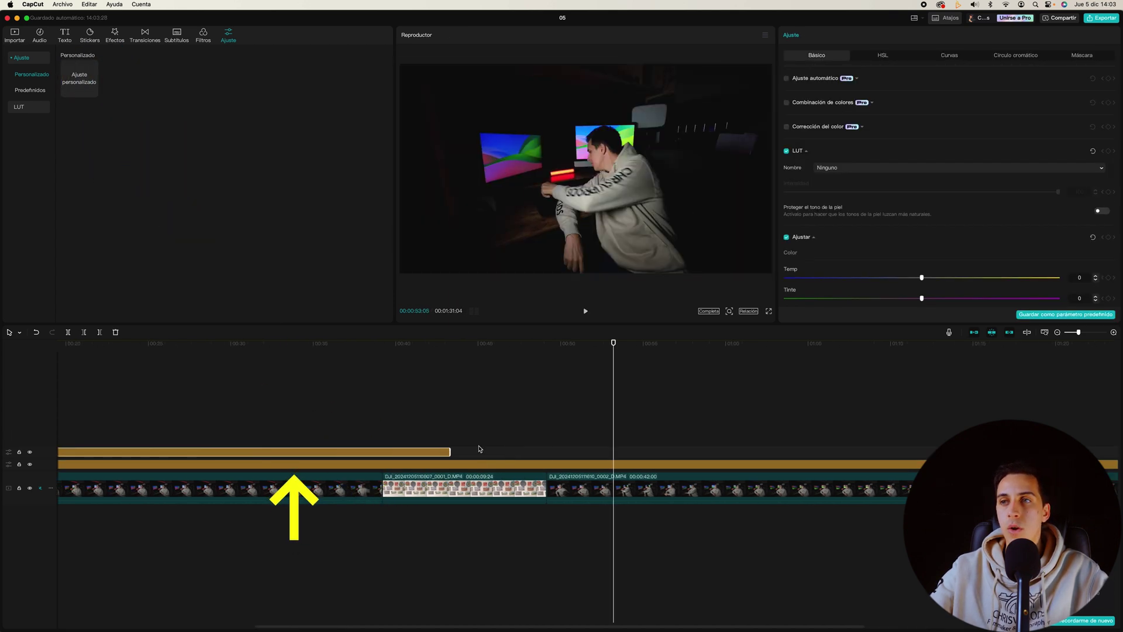
{"action": "left_click_drag", "start_coordinate": [451, 451], "coordinate": [844, 451]}
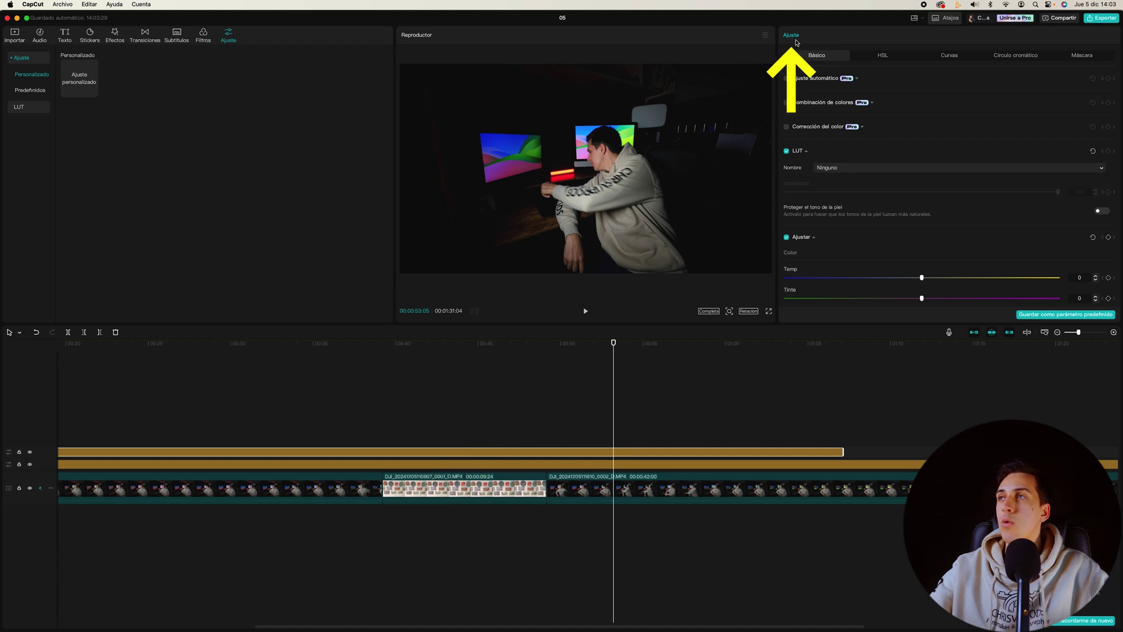
{"action": "left_click", "coordinate": [872, 55]}
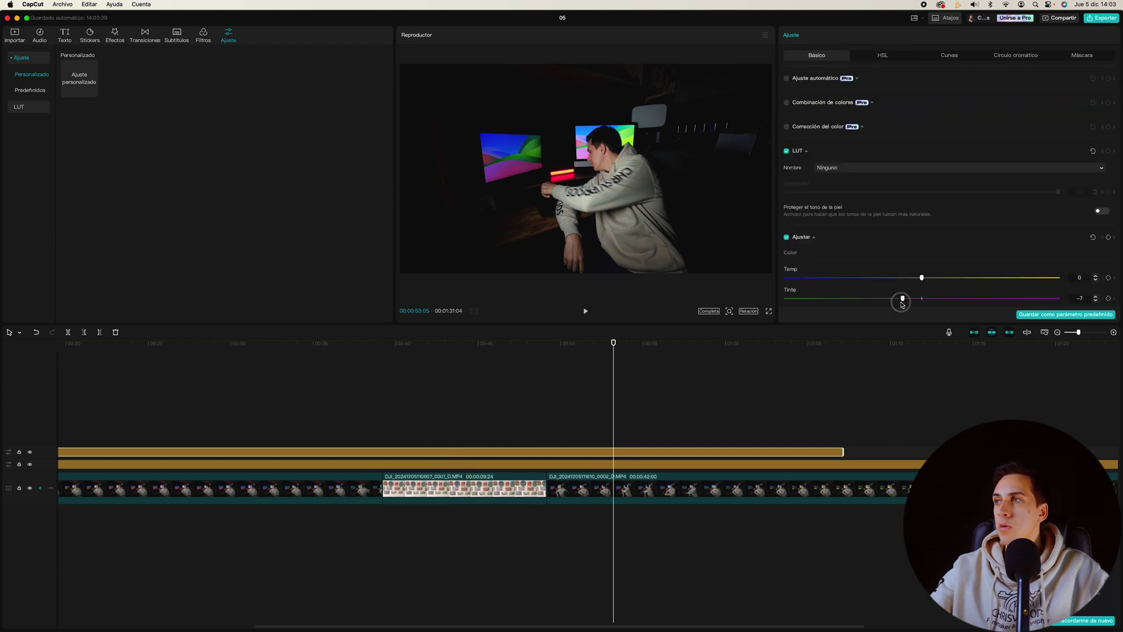
{"action": "left_click_drag", "start_coordinate": [880, 283], "coordinate": [865, 278]}
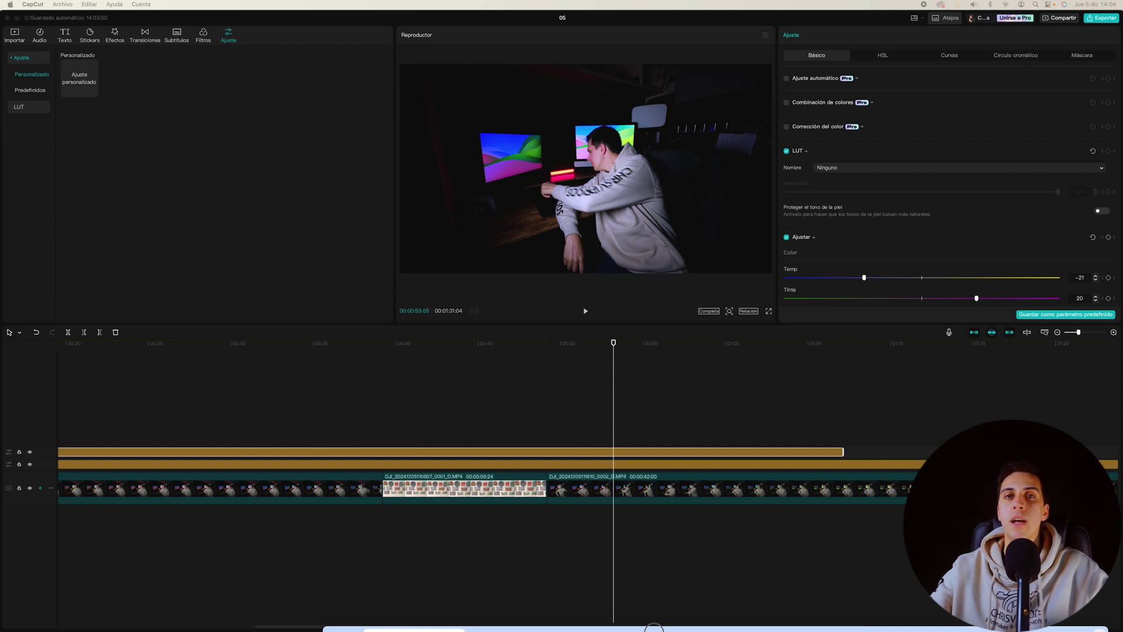
Step: Switch to Chrome and open DJI's download page for "DJI OSMO Action 4 Rec.709 to Color Grading LUTs"
{"action": "left_click", "coordinate": [654, 627]}
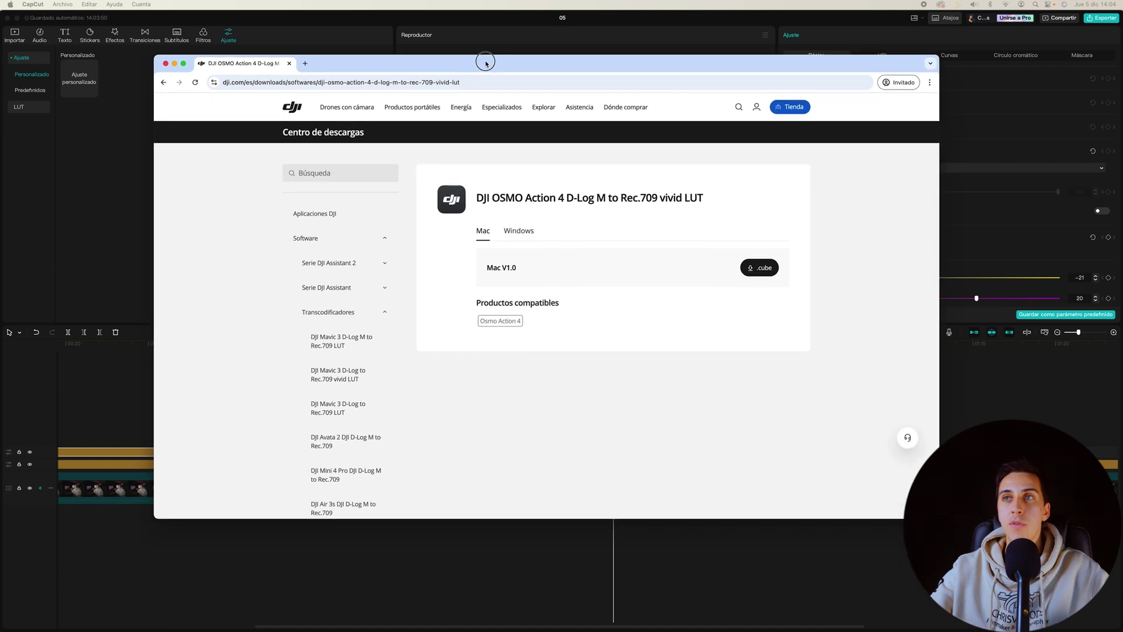
{"action": "scroll", "coordinate": [381, 436], "scroll_direction": "down", "scroll_amount": 5}
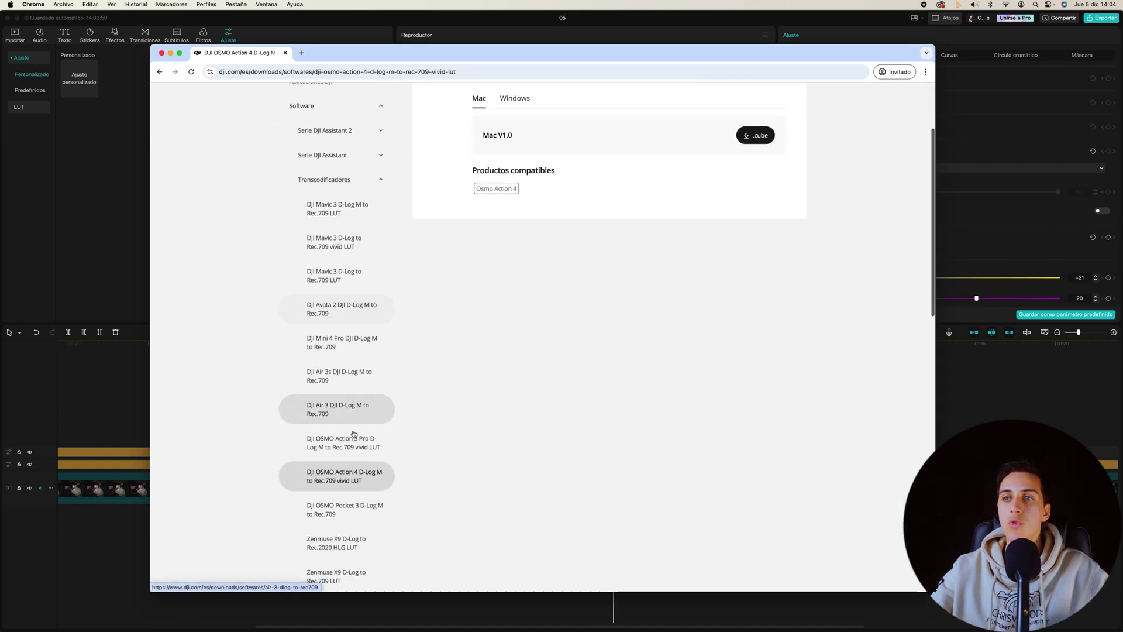
{"action": "scroll", "coordinate": [361, 412], "scroll_direction": "down", "scroll_amount": 3}
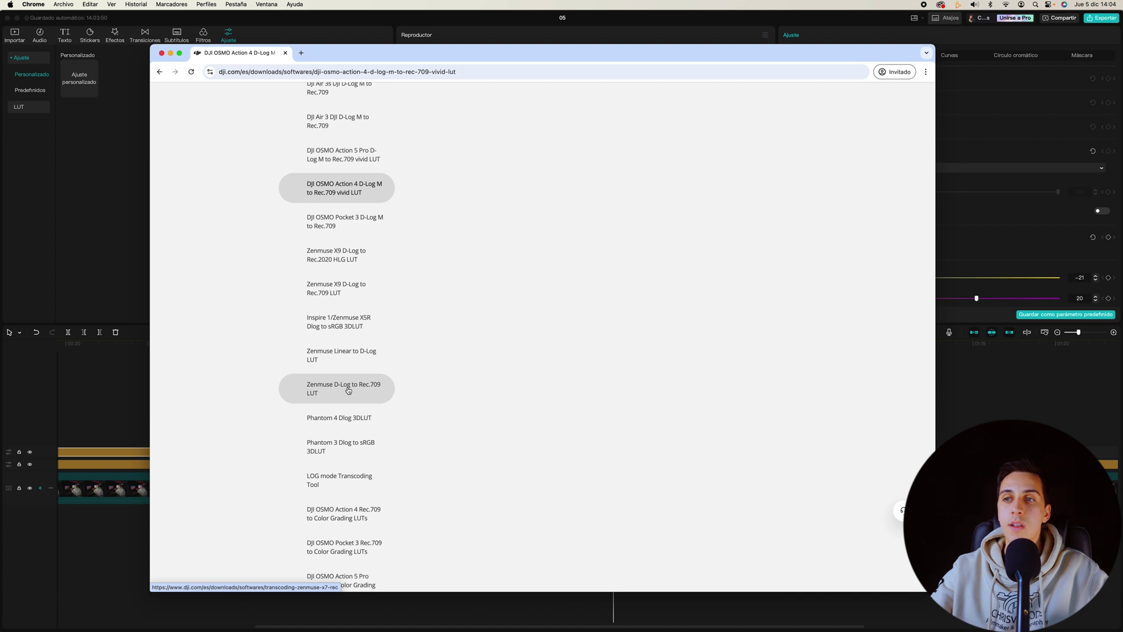
{"action": "scroll", "coordinate": [351, 351], "scroll_direction": "up", "scroll_amount": 10}
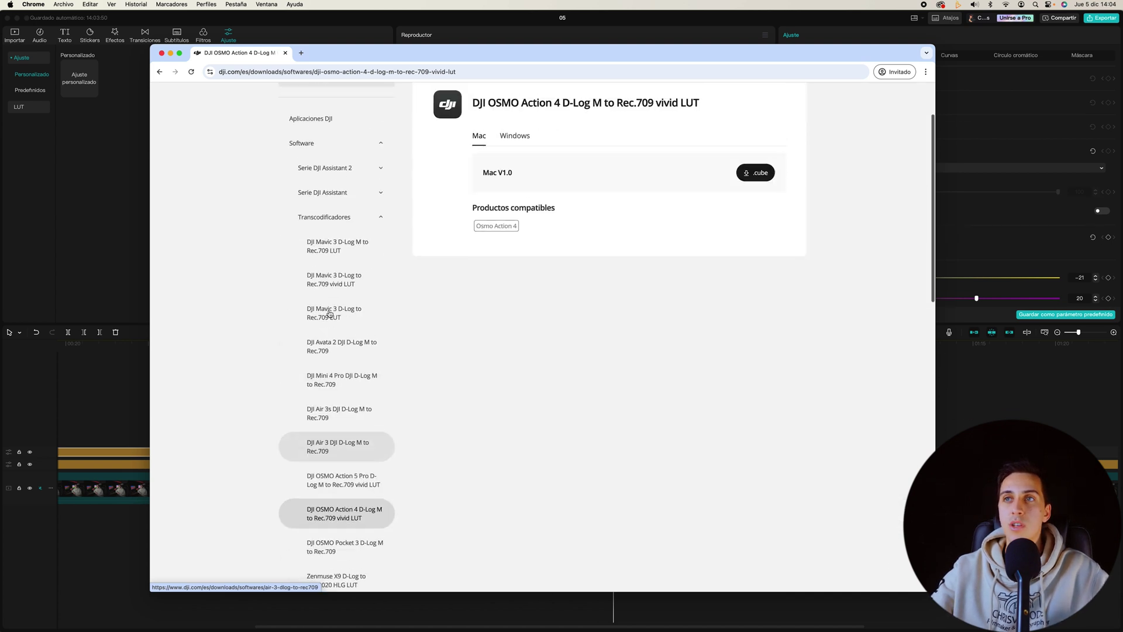
{"action": "scroll", "coordinate": [359, 332], "scroll_direction": "down", "scroll_amount": 10}
{"action": "scroll", "coordinate": [358, 332], "scroll_direction": "down", "scroll_amount": 5}
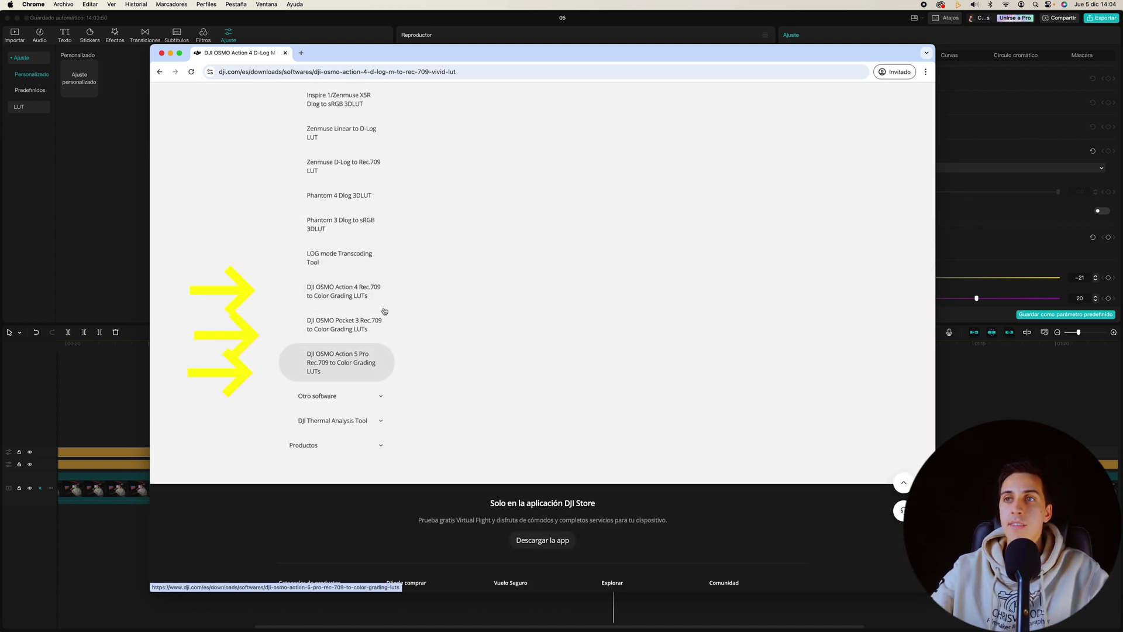
{"action": "left_click", "coordinate": [340, 299]}
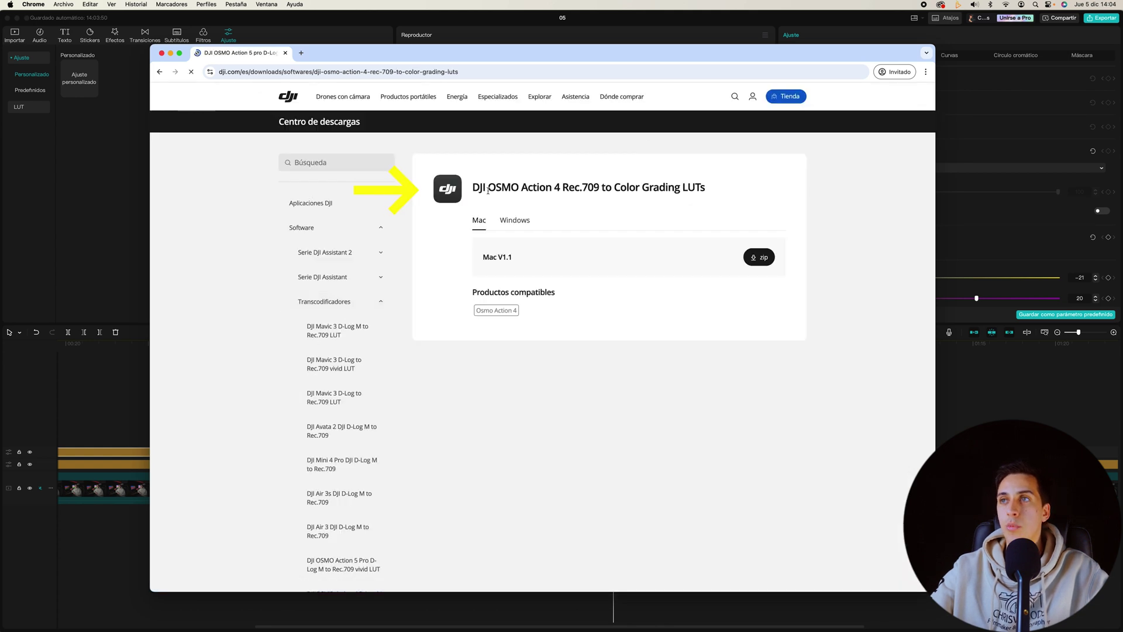
Step: Highlight the title of the colour grading LUTs page and view the Windows download
{"action": "left_click_drag", "start_coordinate": [504, 186], "coordinate": [718, 191]}
{"action": "left_click", "coordinate": [598, 239]}
{"action": "left_click", "coordinate": [511, 223]}
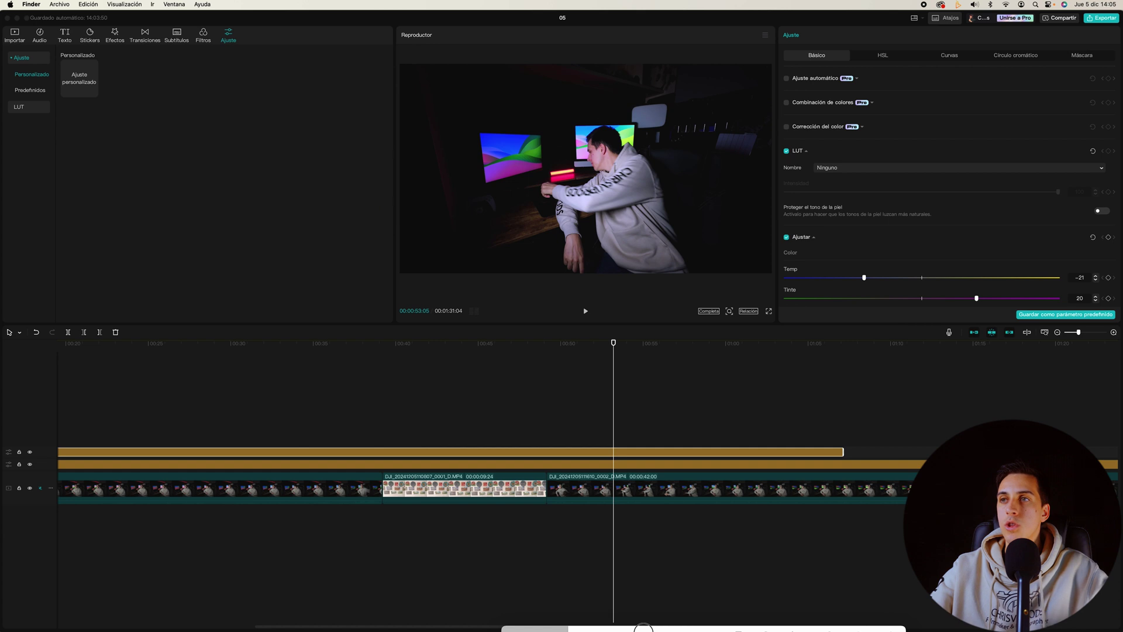
Step: Switch to the Finder window and select the DJI OSMO Action 4 Forest Pro, Ice Pro and Nature Pro .cube files
{"action": "left_click", "coordinate": [643, 629]}
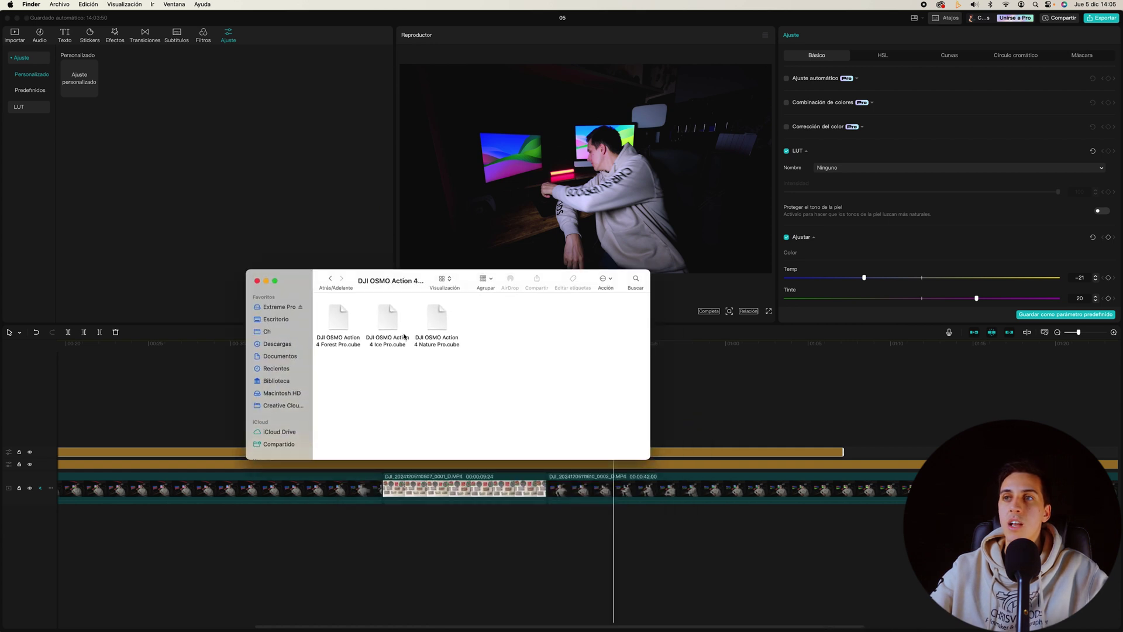
{"action": "left_click_drag", "start_coordinate": [463, 379], "coordinate": [319, 303]}
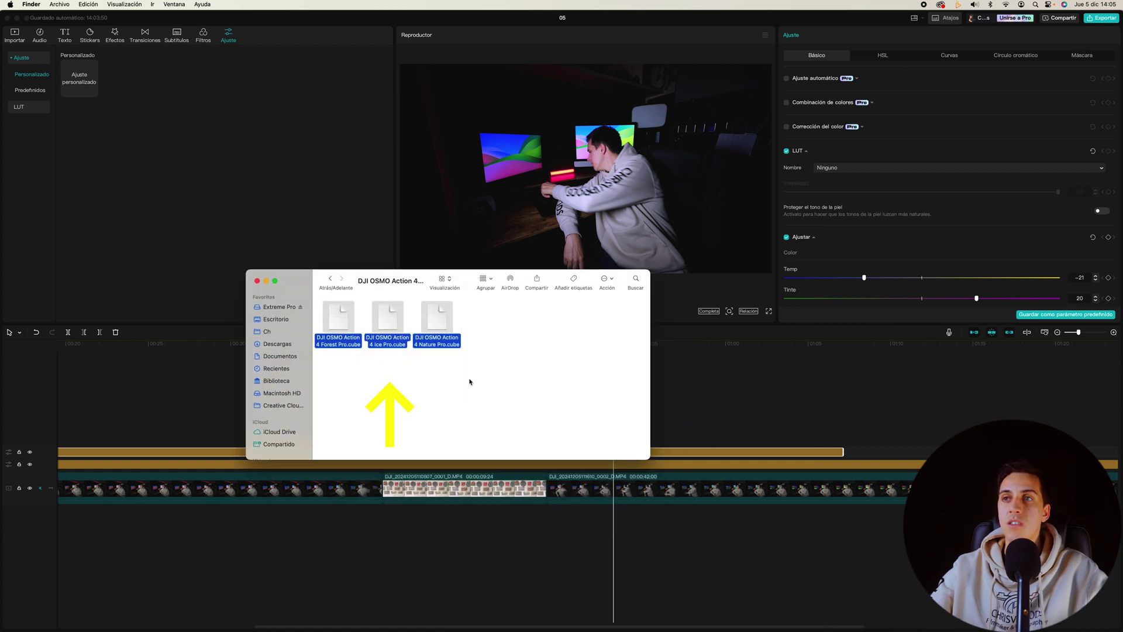
{"action": "left_click_drag", "start_coordinate": [468, 381], "coordinate": [350, 340]}
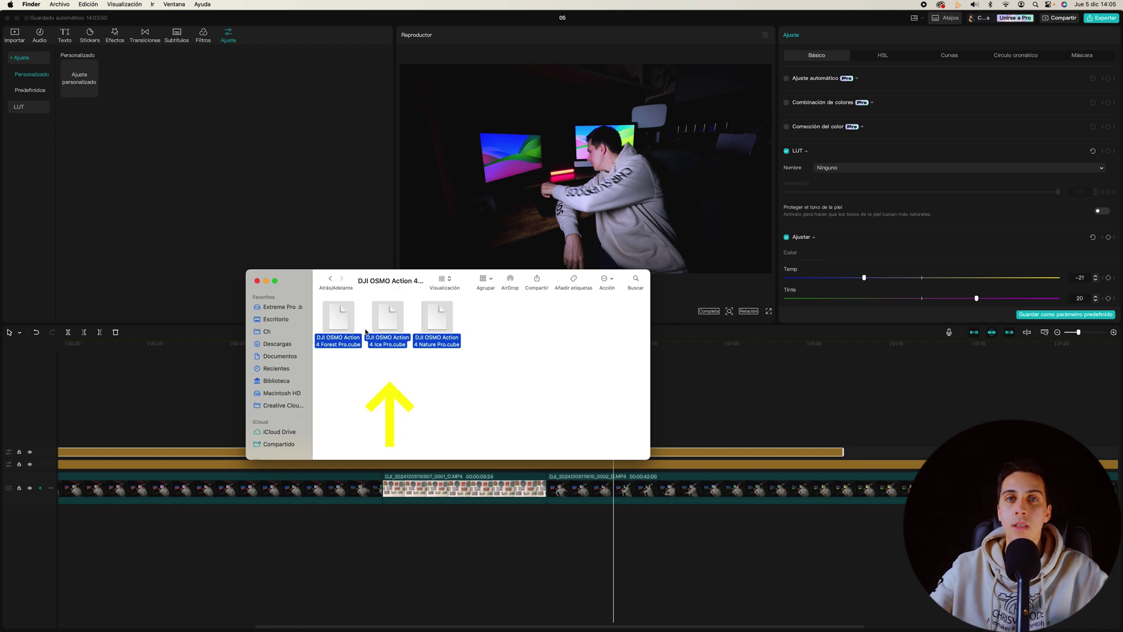
Step: Delete the custom adjustment layer above the LUT layer in CapCut
{"action": "left_click", "coordinate": [502, 451]}
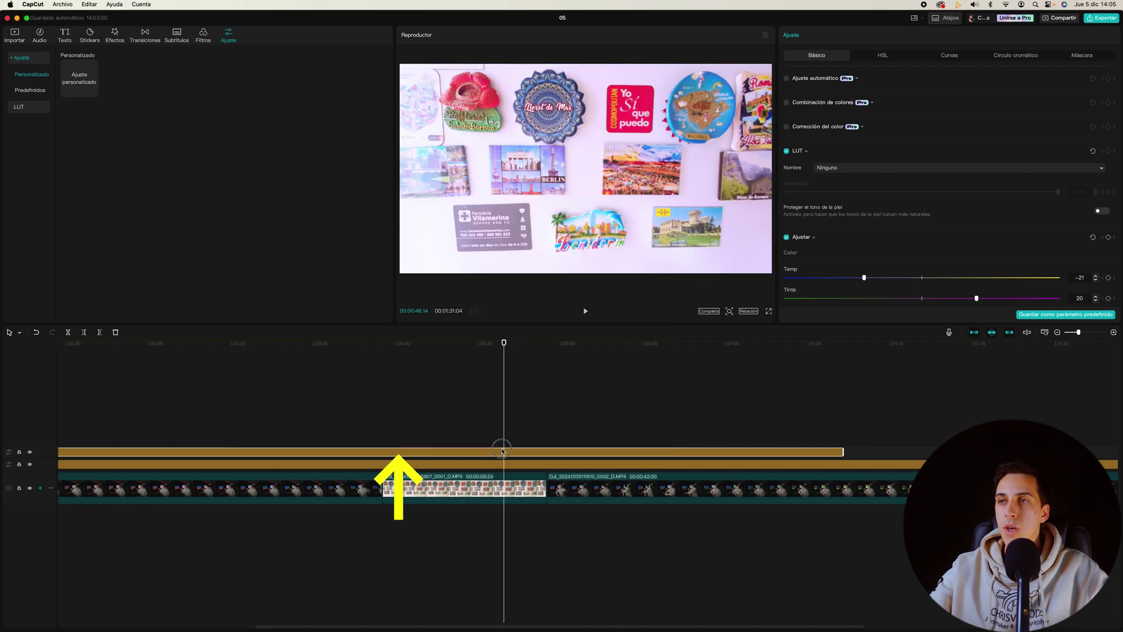
{"action": "key", "text": "Delete"}
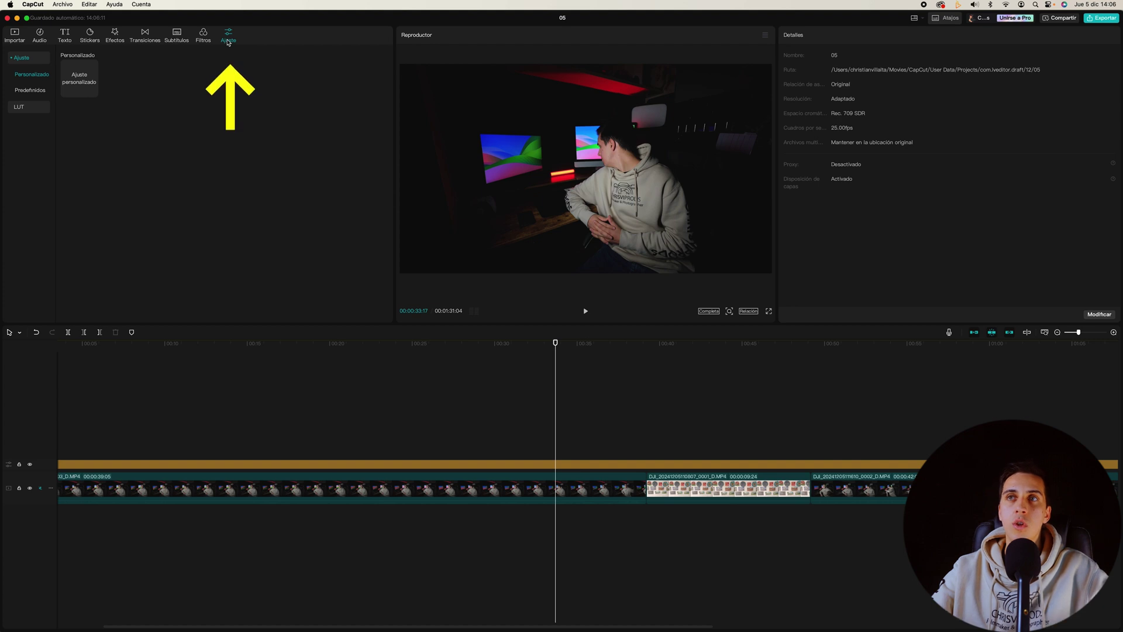
Step: Import the DJI OSMO Action 4 Forest Pro, Ice Pro and Nature Pro .cube files into the LUT library
{"action": "left_click", "coordinate": [19, 106]}
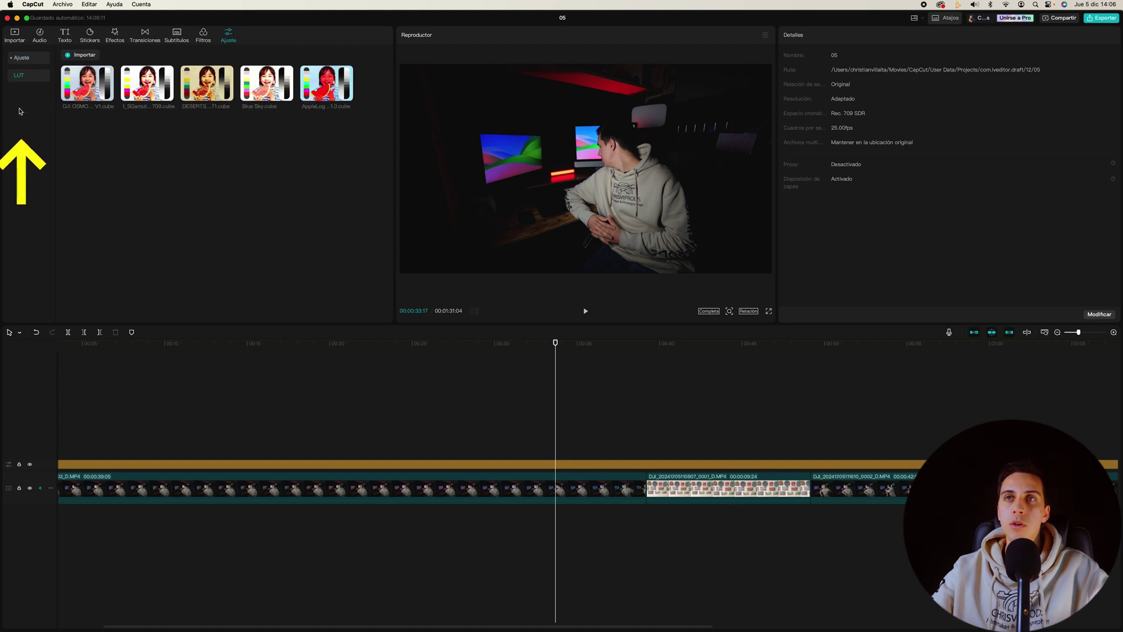
{"action": "left_click", "coordinate": [84, 56]}
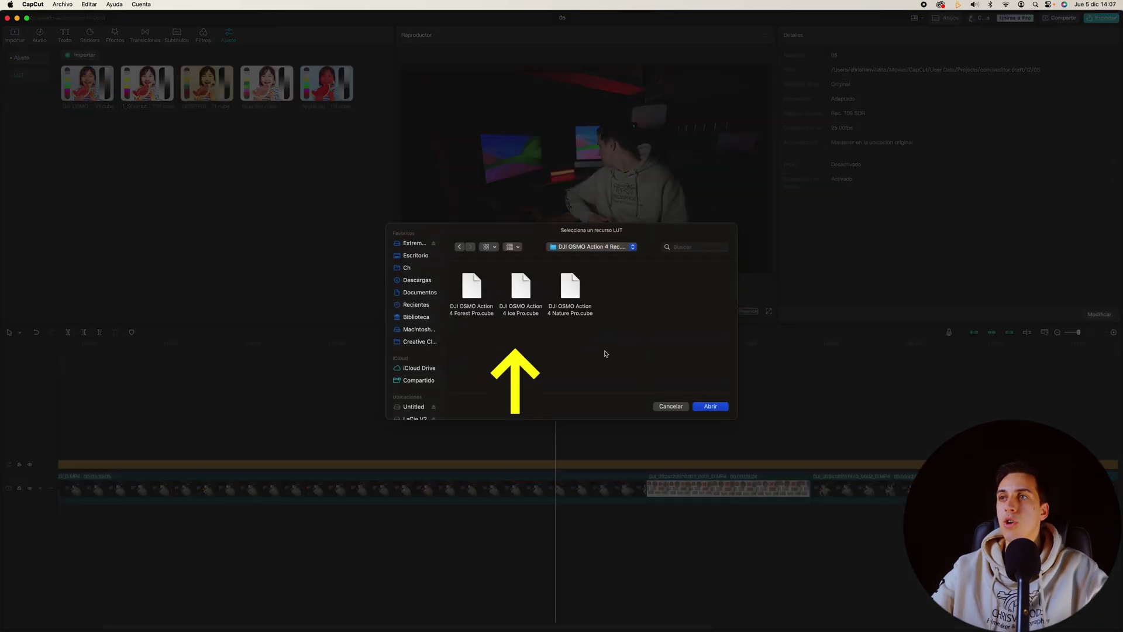
{"action": "left_click_drag", "start_coordinate": [629, 385], "coordinate": [432, 266]}
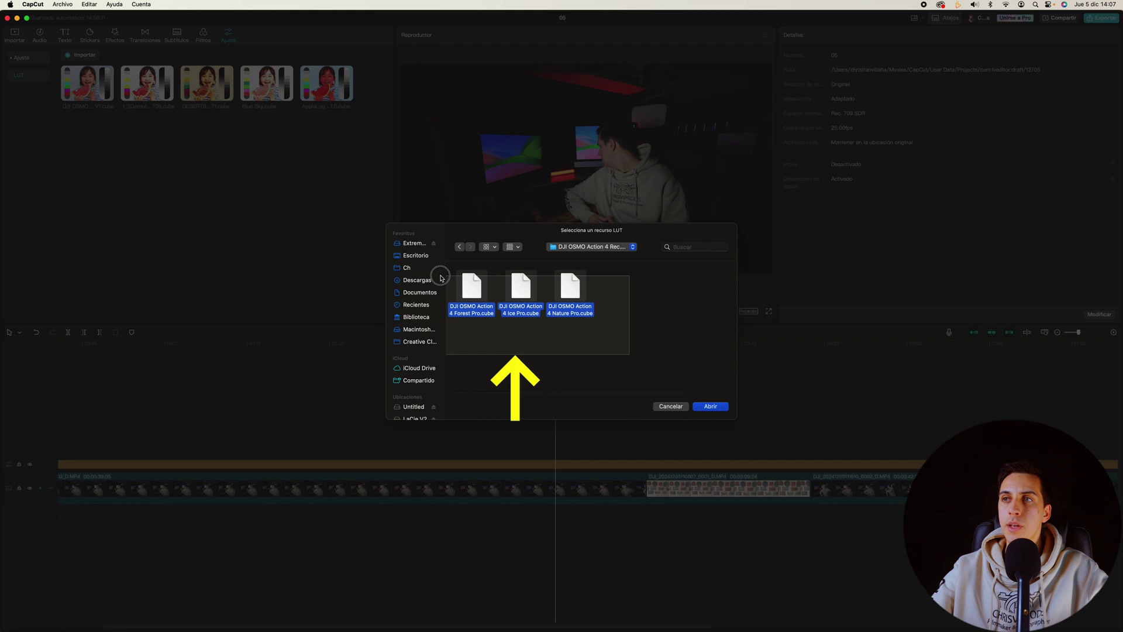
{"action": "left_click", "coordinate": [710, 407]}
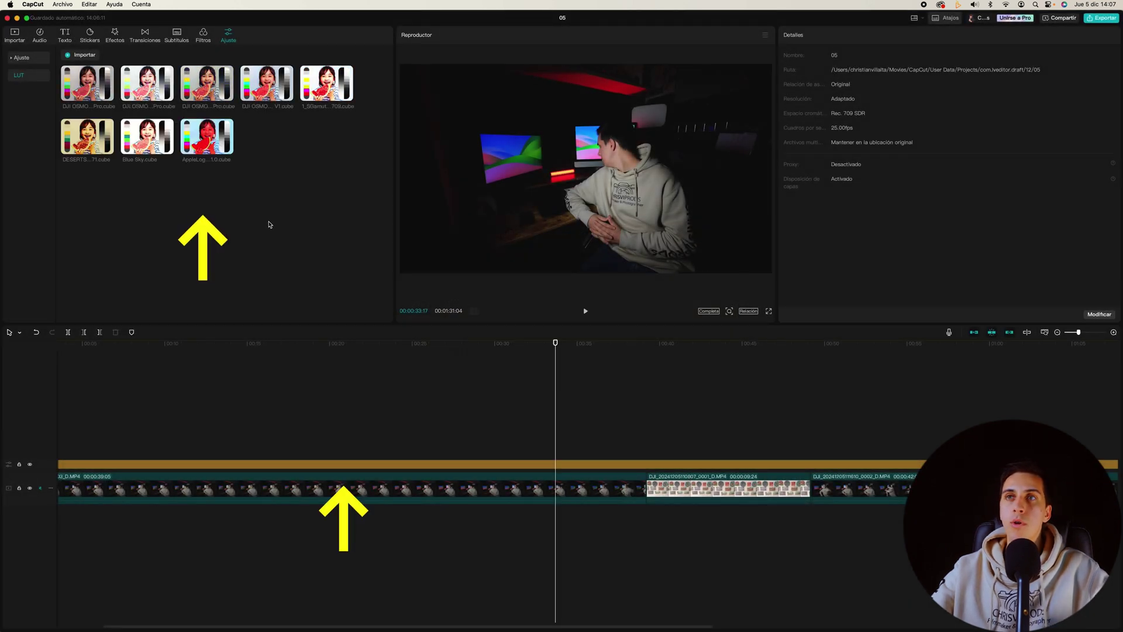
Step: Add the DJI OSMO Action 4 Nature Pro LUT as an adjustment layer above the existing one and extend its start to about 11 seconds
{"action": "left_click", "coordinate": [193, 80]}
{"action": "left_click_drag", "start_coordinate": [193, 80], "coordinate": [627, 452]}
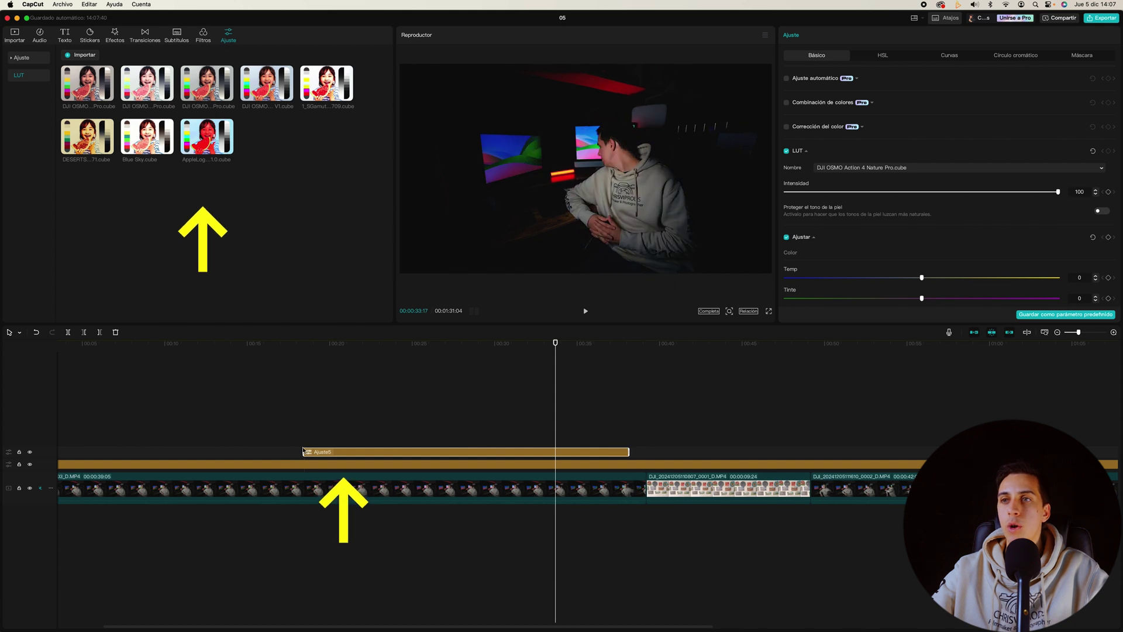
{"action": "left_click_drag", "start_coordinate": [303, 452], "coordinate": [186, 452]}
Step: Preview the footage under the new adjustment layer at about 16 seconds and change the layer's LUT to DJI OSMO Action 4 Ice Pro.cube
{"action": "left_click_drag", "start_coordinate": [281, 345], "coordinate": [274, 345]}
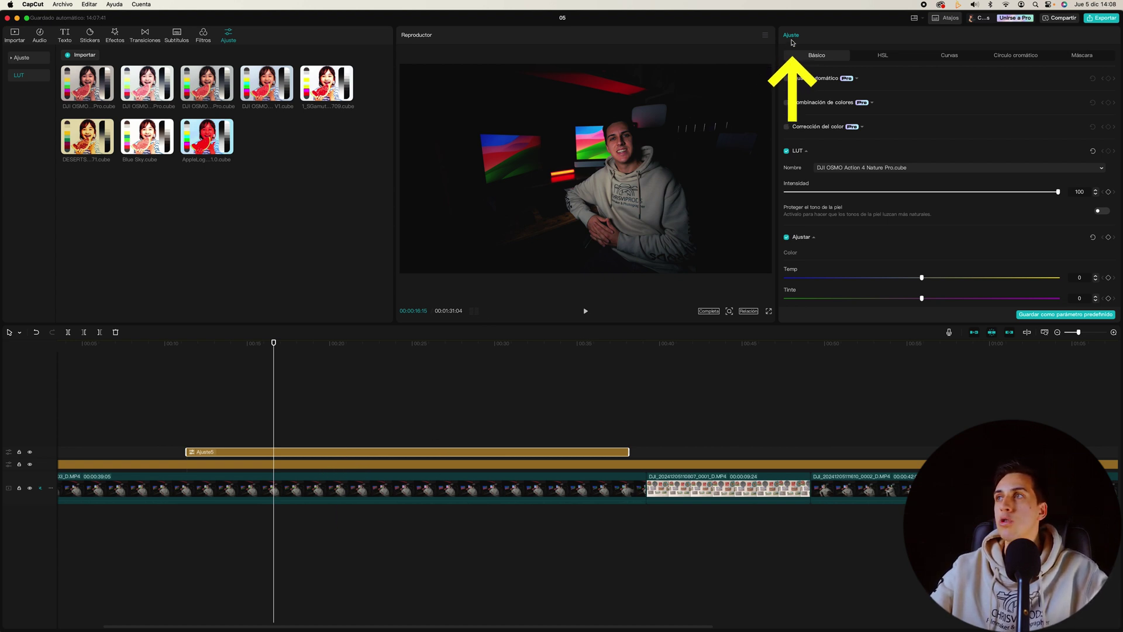
{"action": "left_click", "coordinate": [833, 169]}
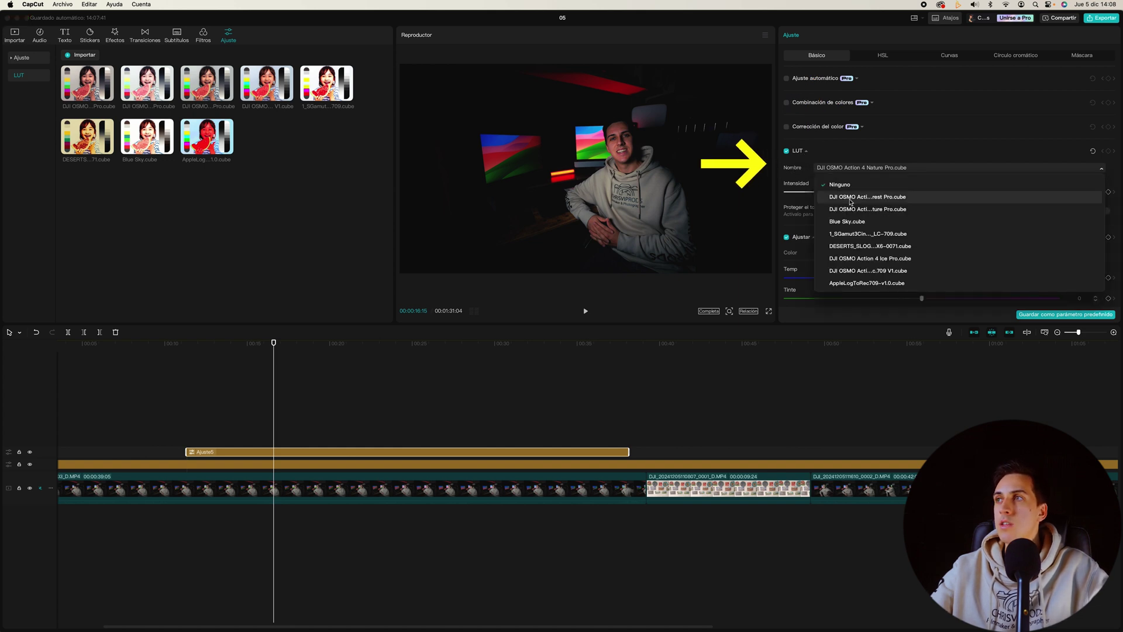
{"action": "left_click", "coordinate": [855, 259]}
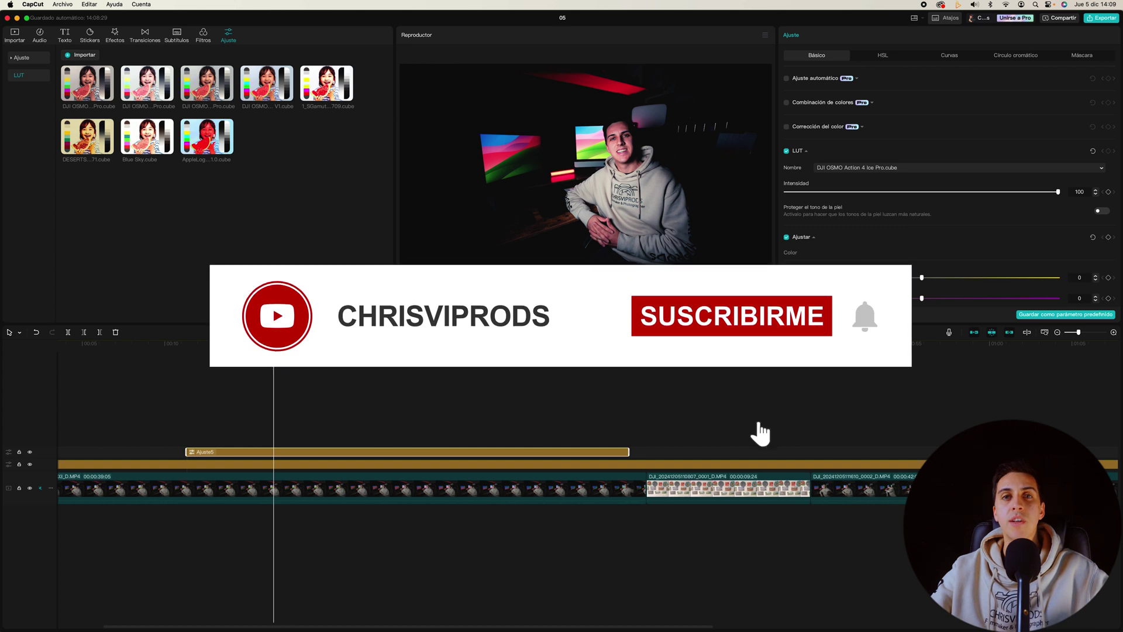